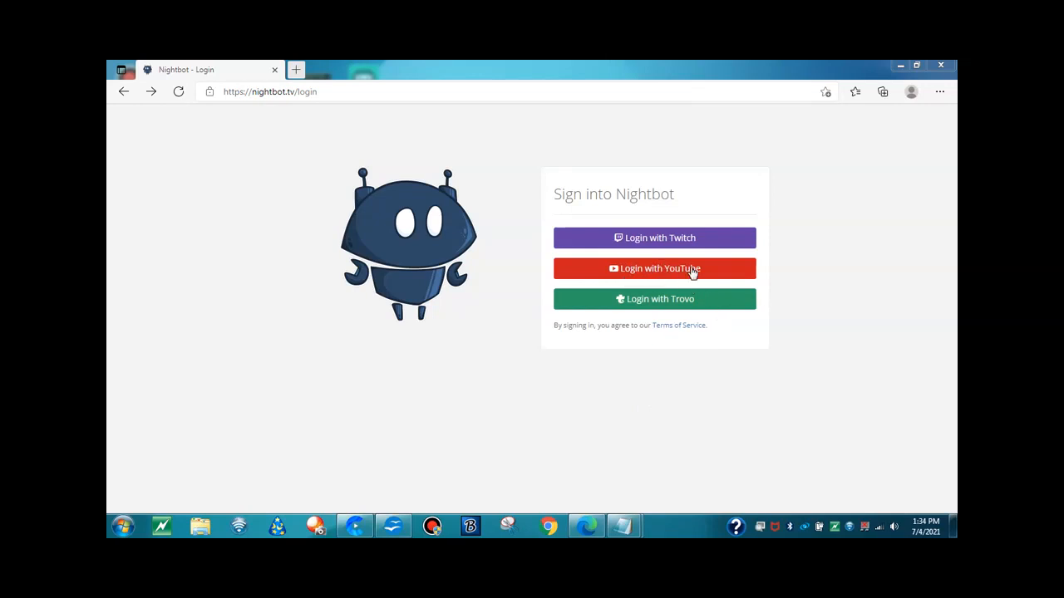
Sign into Nightbot through YouTube with the Information Girls Google account and submit the account password
click(691, 269)
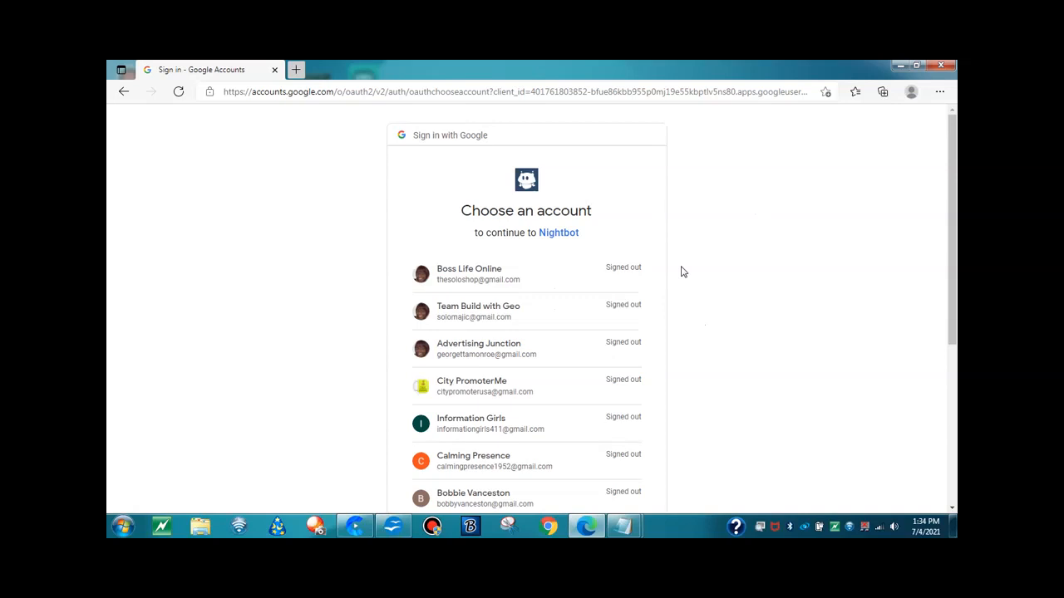
scroll(682, 272, down, 1)
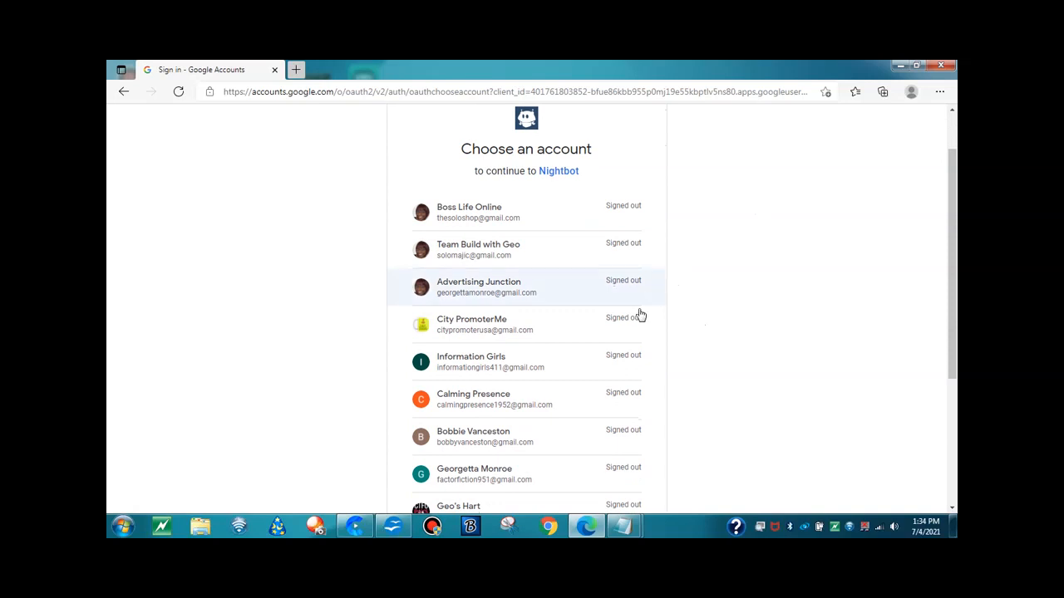
click(476, 367)
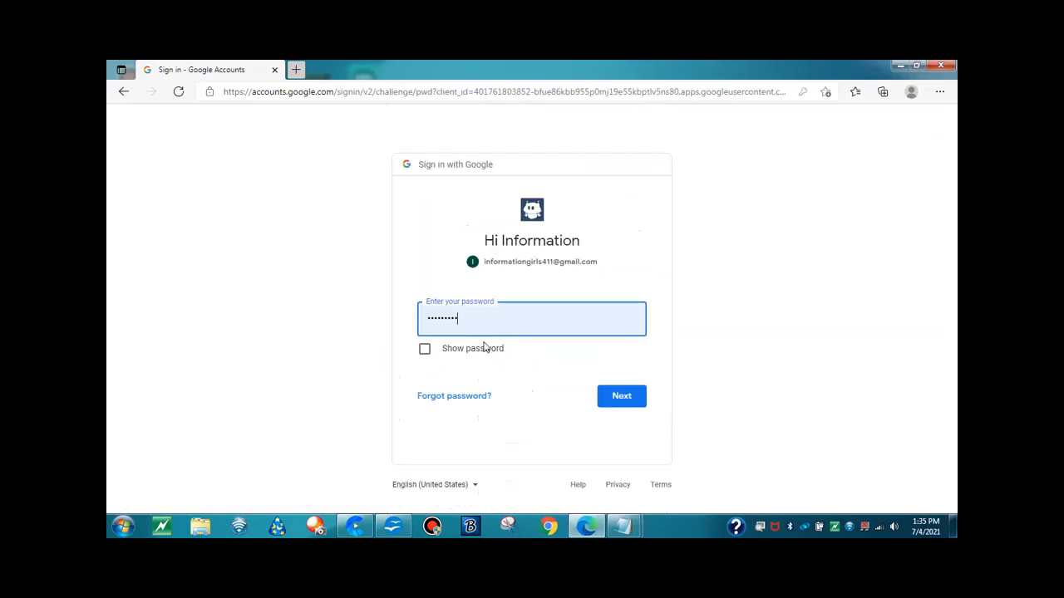
click(622, 396)
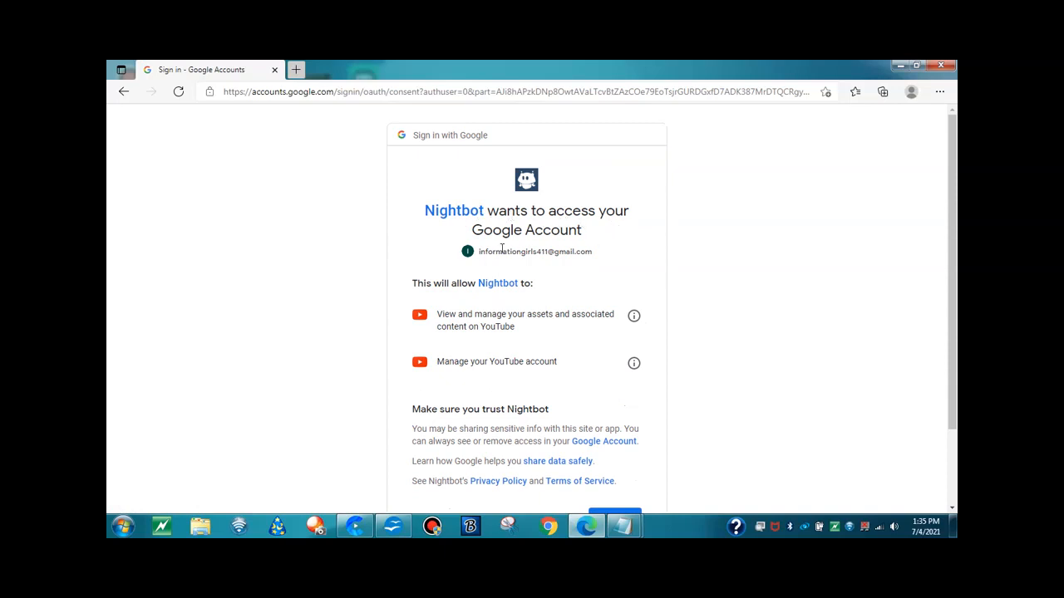
Allow Nightbot to access the Google account and have it join the channel
scroll(627, 293, down, 2)
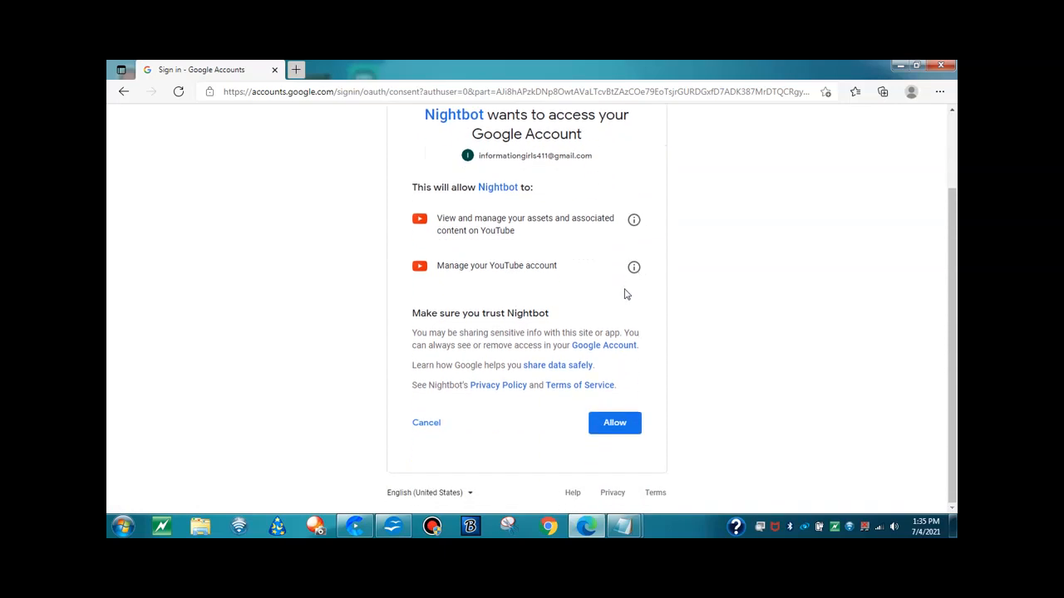
click(625, 434)
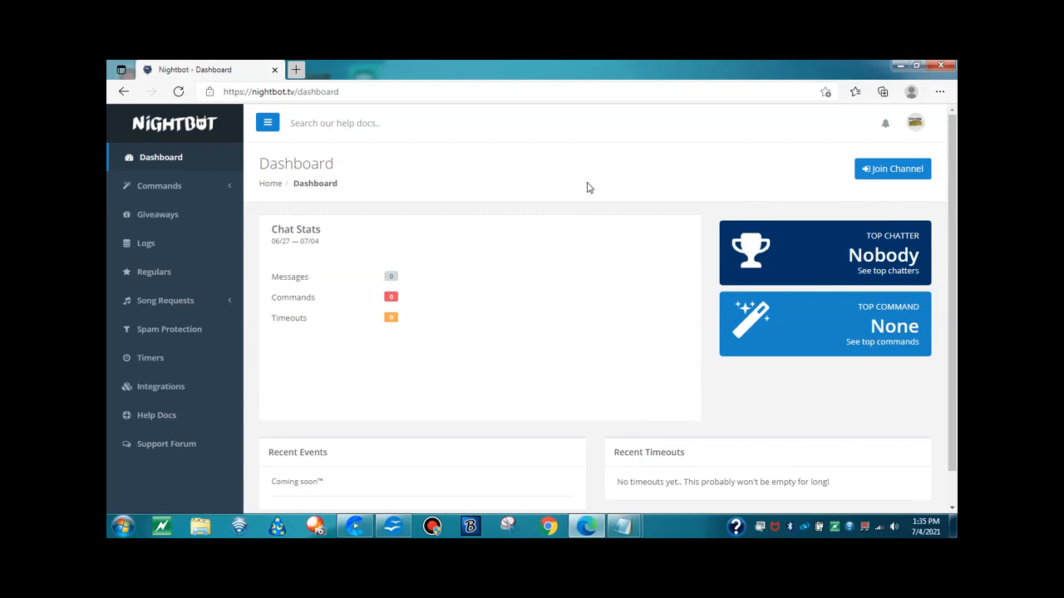
click(887, 171)
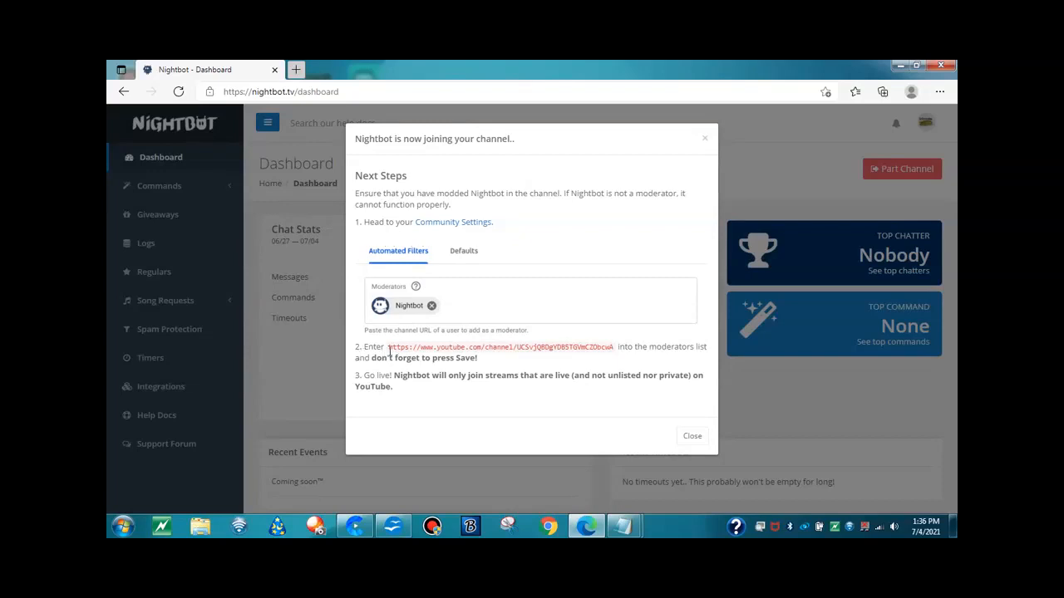
Copy the Nightbot channel URL given in step 2 of the joining instructions
drag(388, 349, 613, 351)
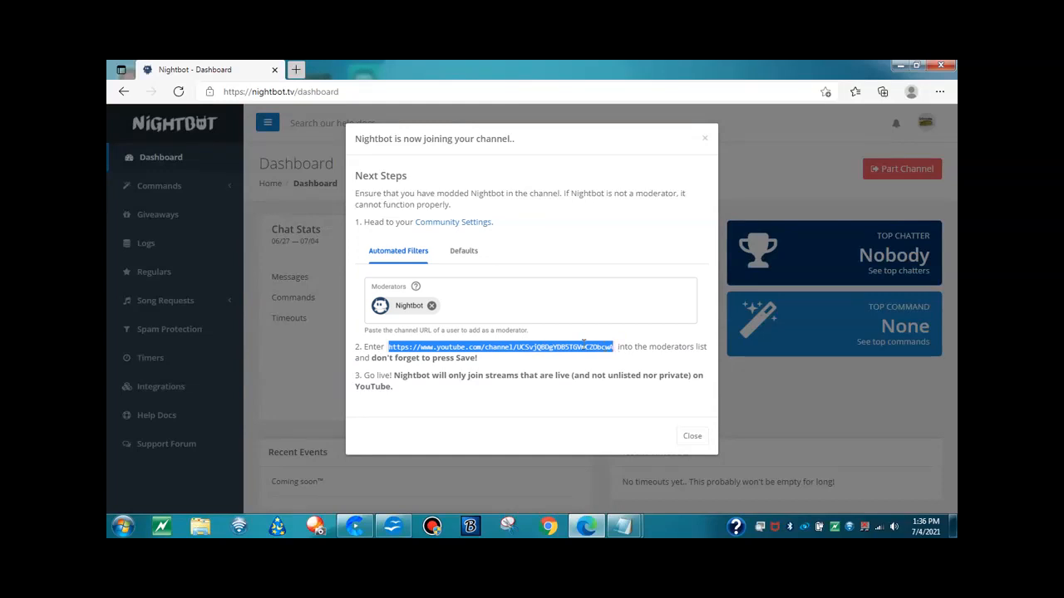
right_click(584, 342)
click(616, 143)
Load YouTube in a new browser tab and go to the channel's YouTube Studio
click(296, 71)
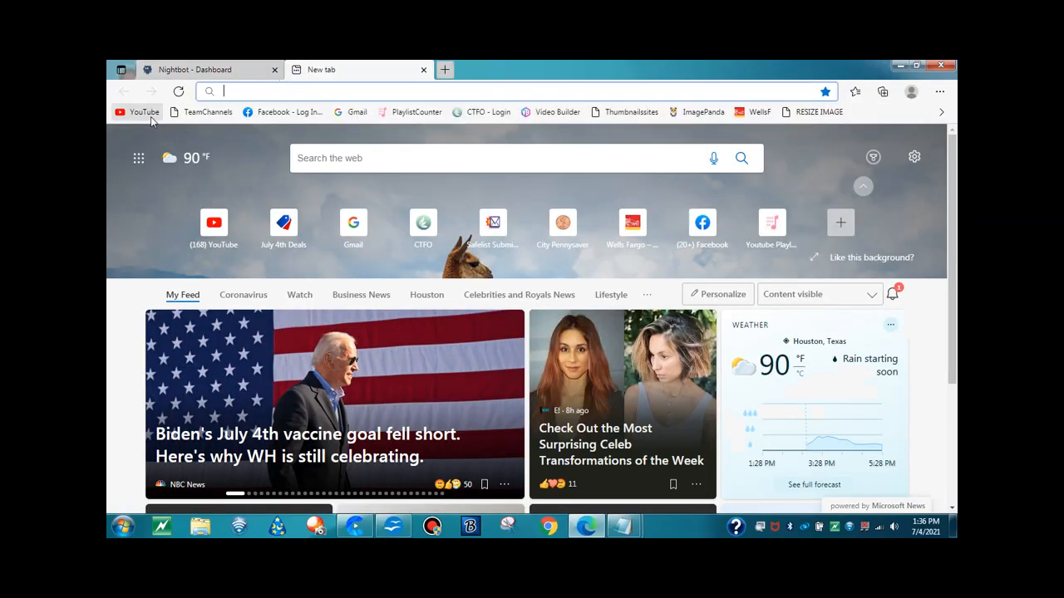
click(143, 111)
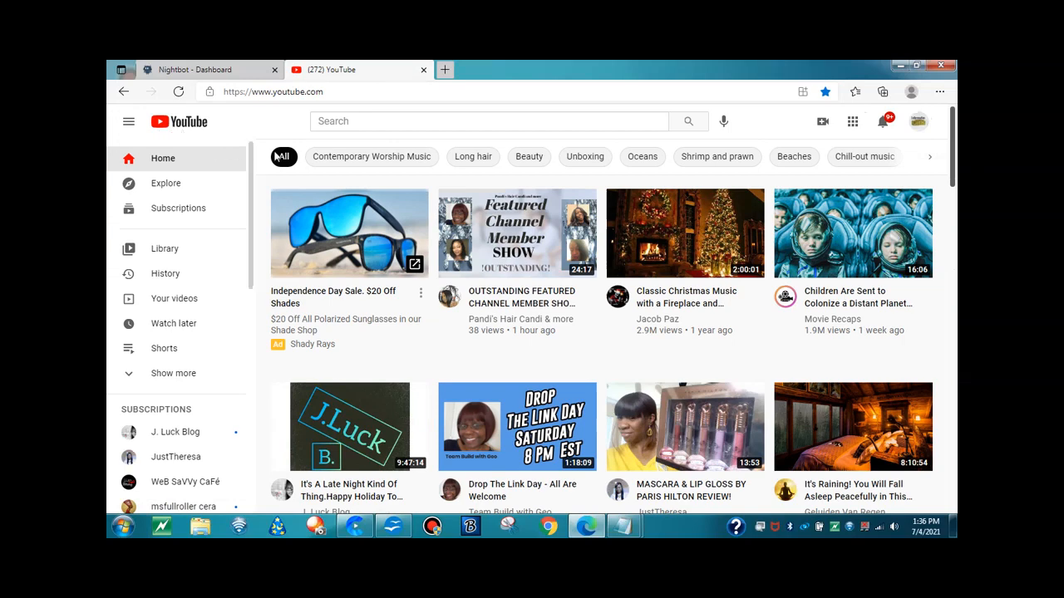
click(359, 122)
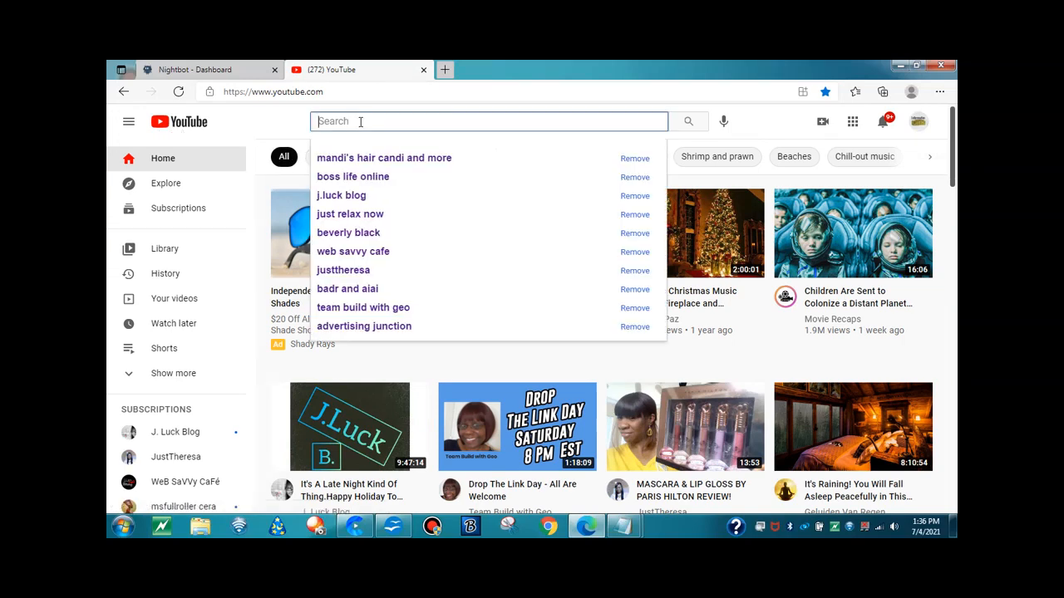
click(917, 123)
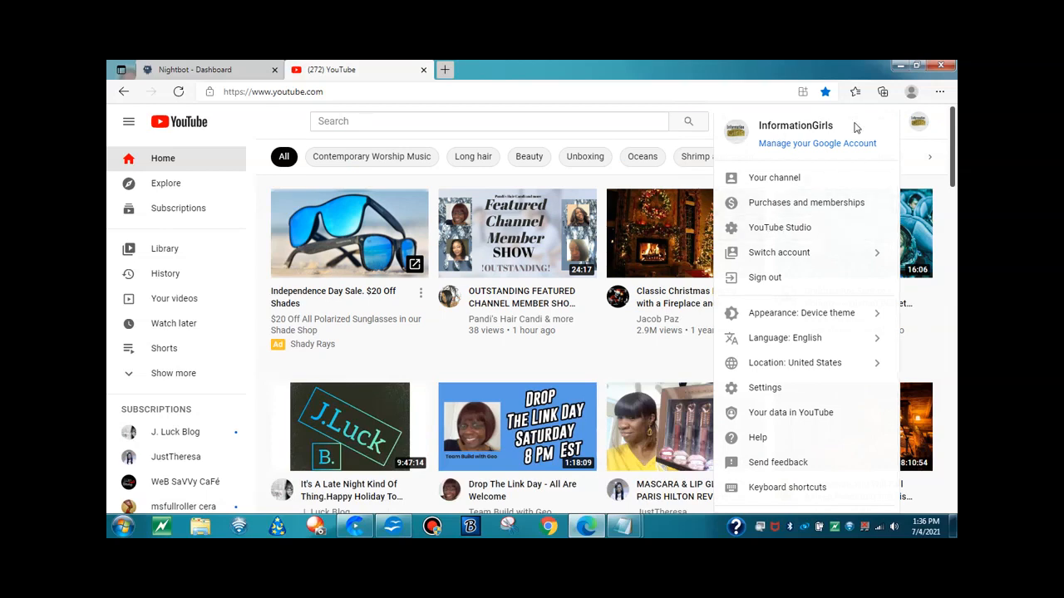
click(785, 229)
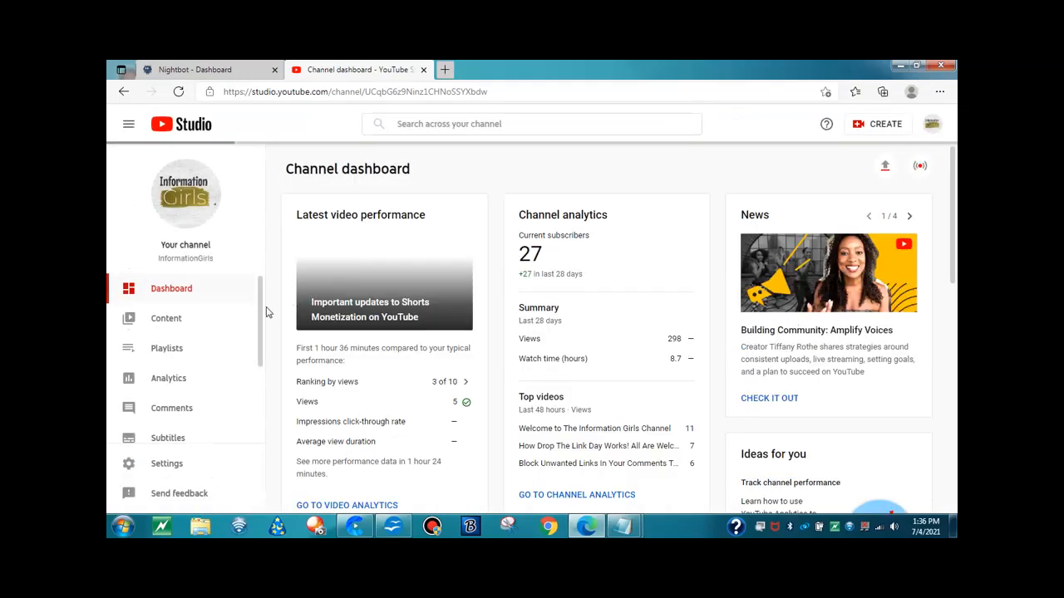
Add Nightbot as a moderator in the channel's Community settings using the copied channel URL, and save the settings
scroll(214, 316, down, 3)
click(164, 467)
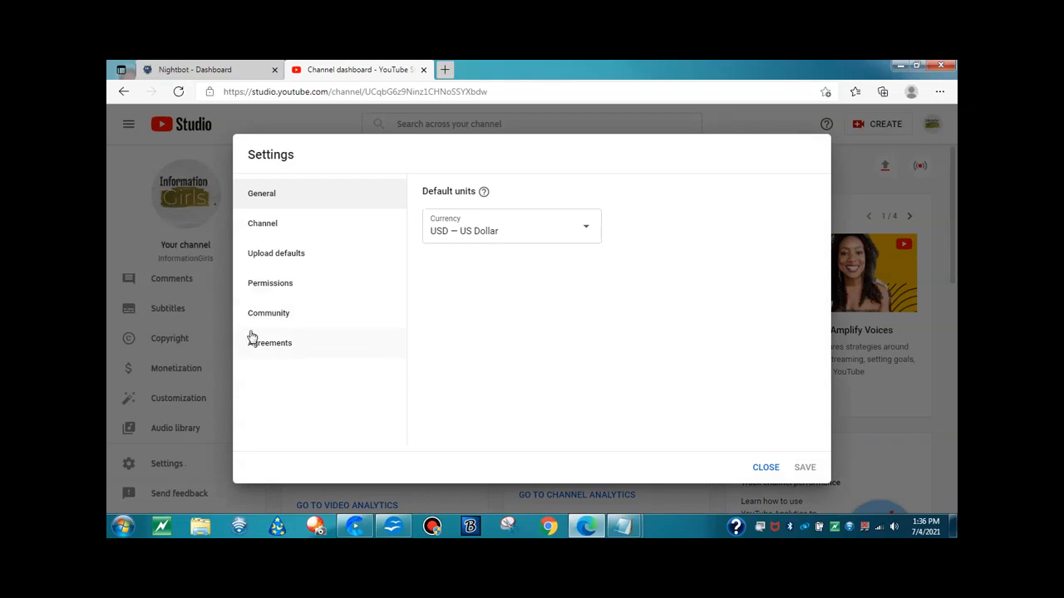
click(263, 321)
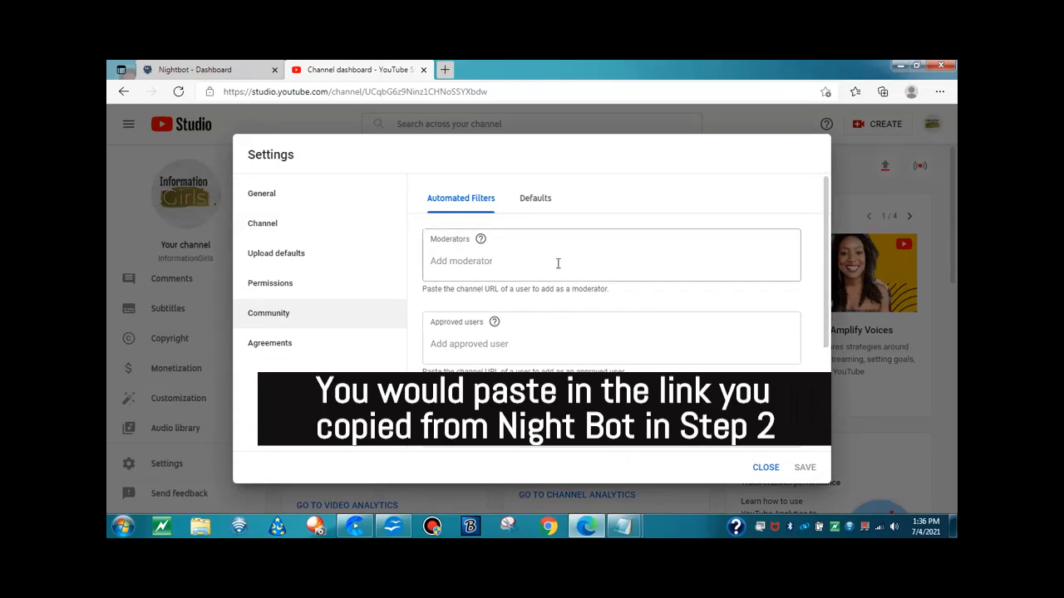
click(456, 263)
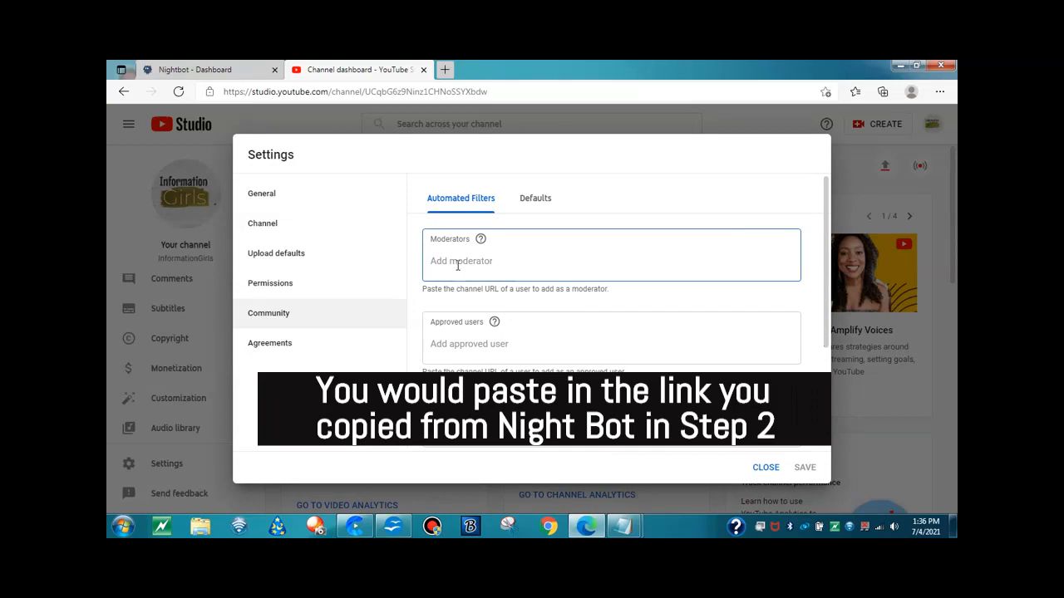
key(ctrl+v)
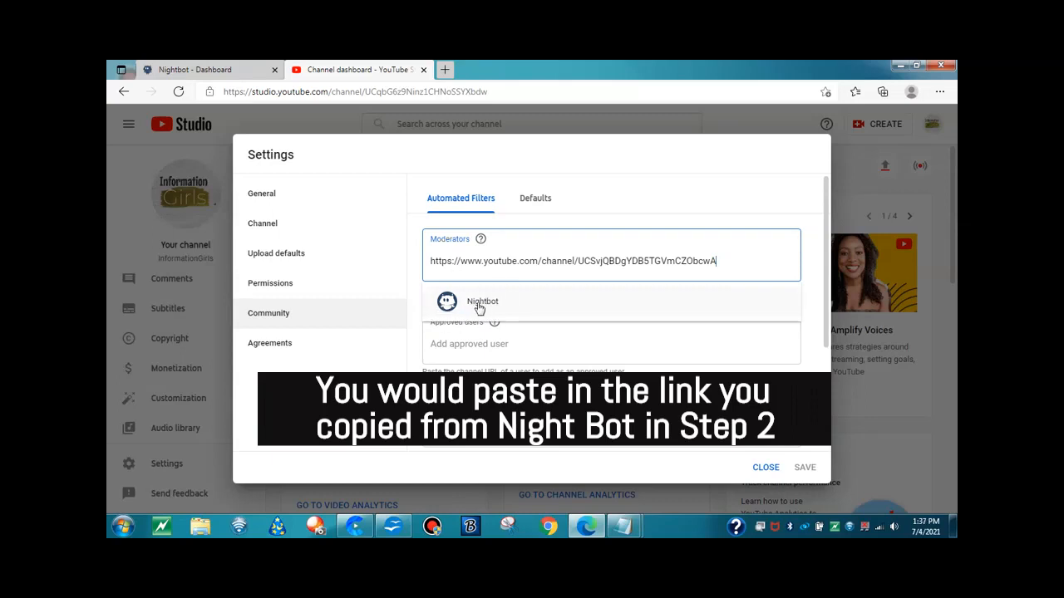
click(480, 304)
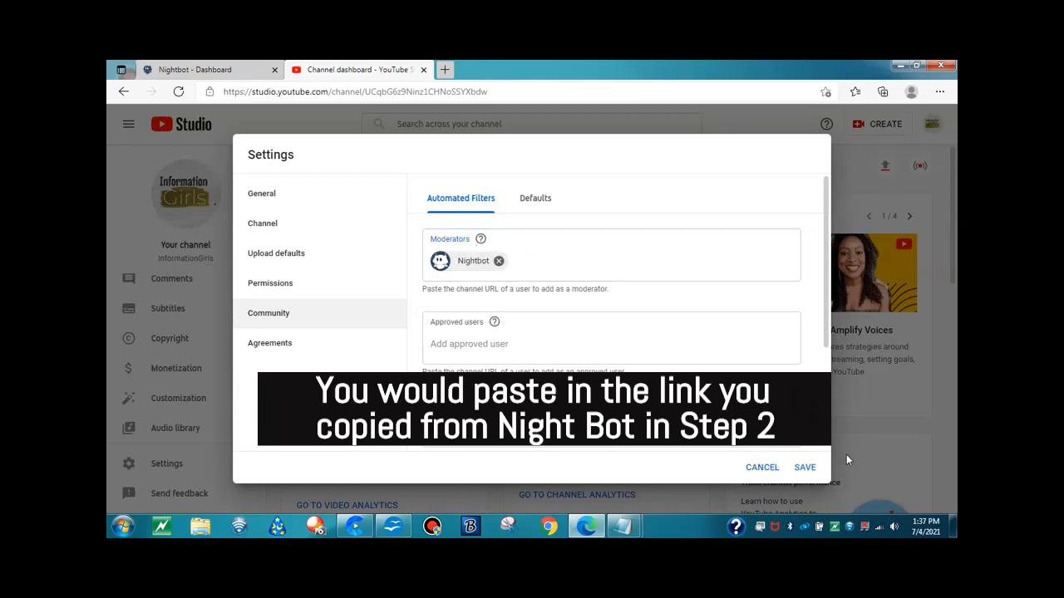
click(805, 468)
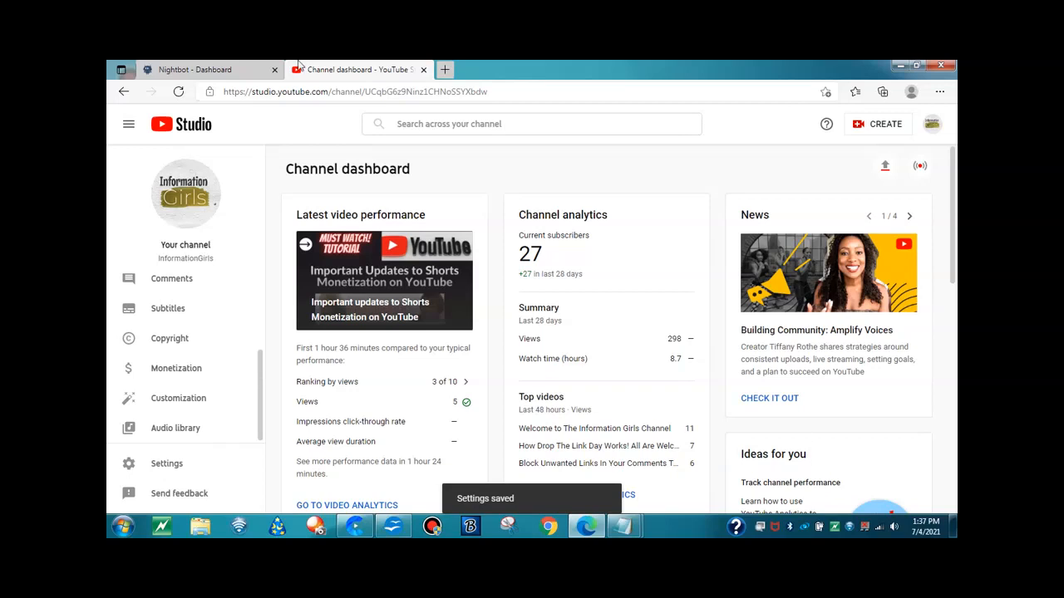
Return to the Nightbot dashboard, dismiss the joining instructions and open the Spam Protection filters
click(206, 72)
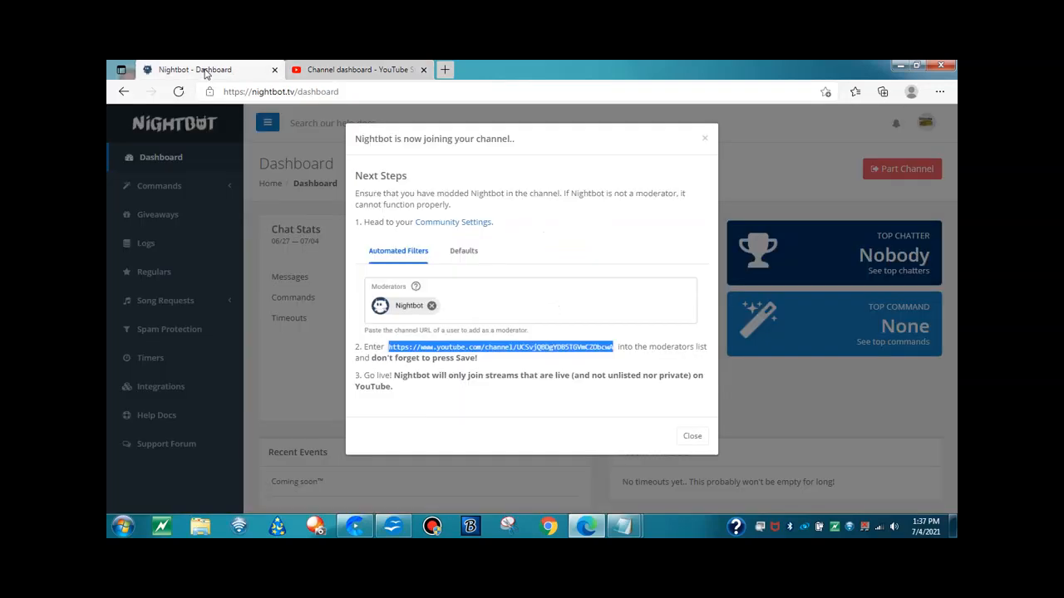
click(705, 140)
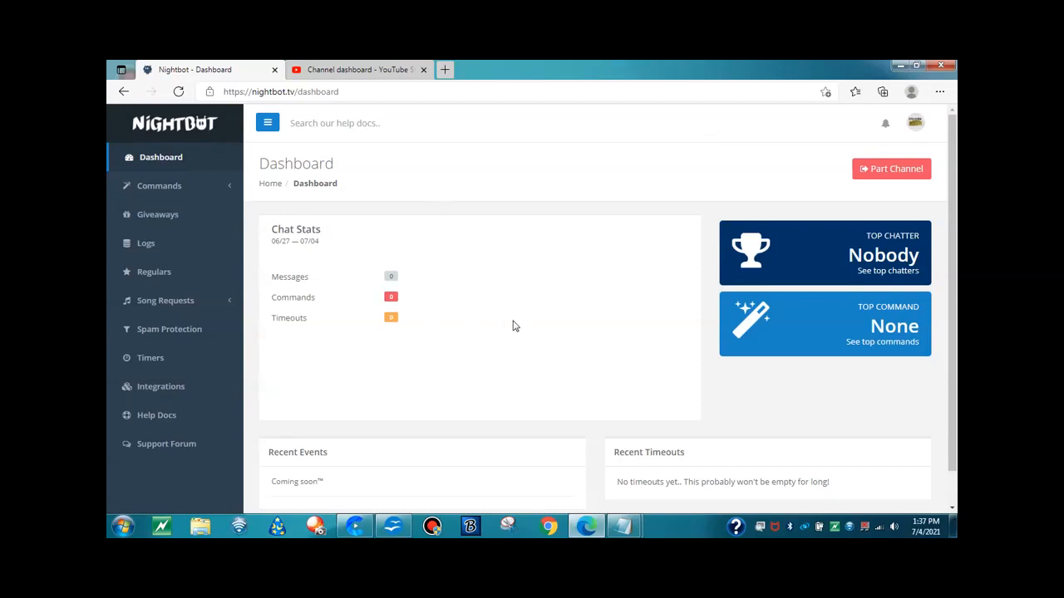
click(166, 337)
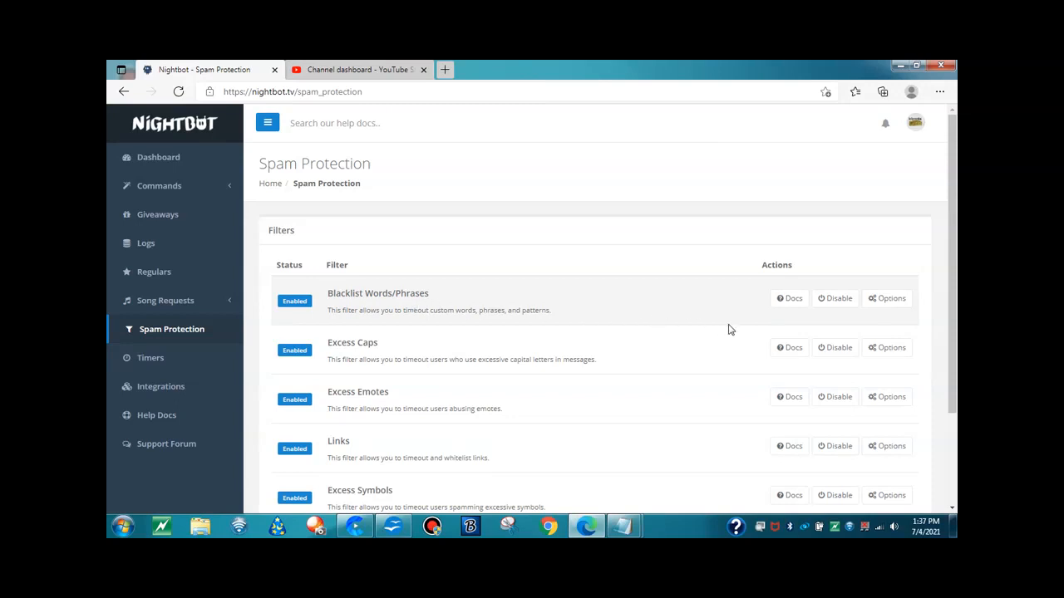
Enter the sample entries "ajgldjfdfjdl, skfjdkfj, dkfldj," in the blacklist of the Blacklist Words/Phrases filter and review its remaining options
click(899, 300)
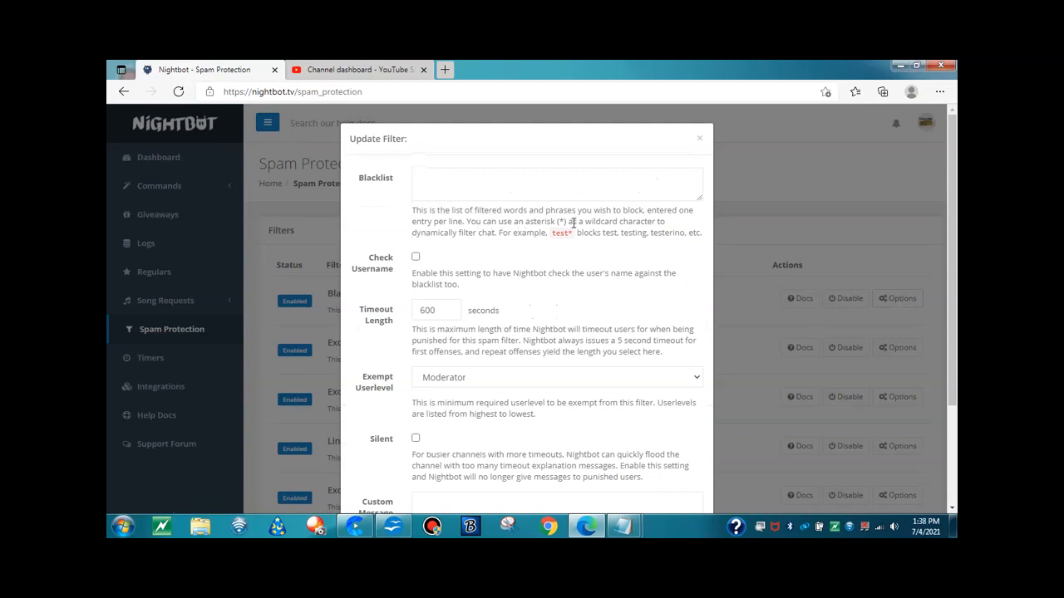
click(457, 184)
text(ajgldjfdfjdl)
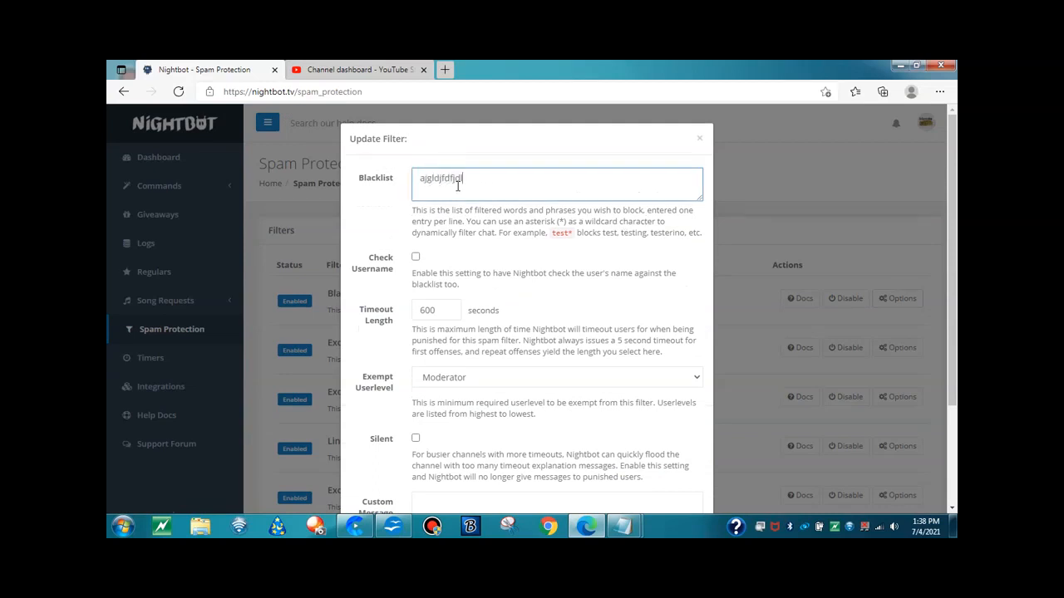
text(, skfjdkfj, dkfldj,)
scroll(569, 294, down, 1)
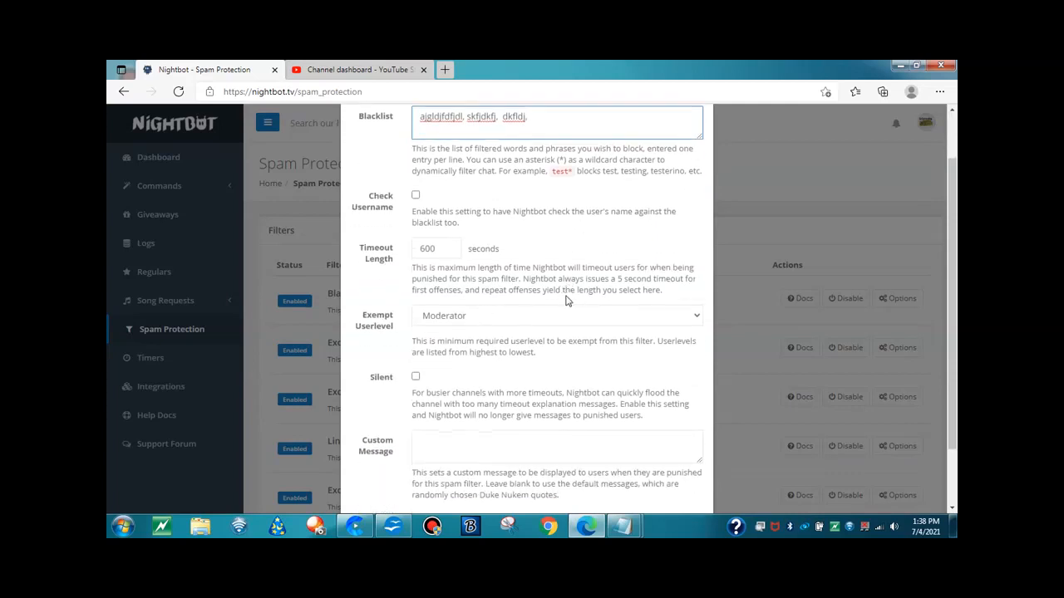
scroll(554, 311, down, 1)
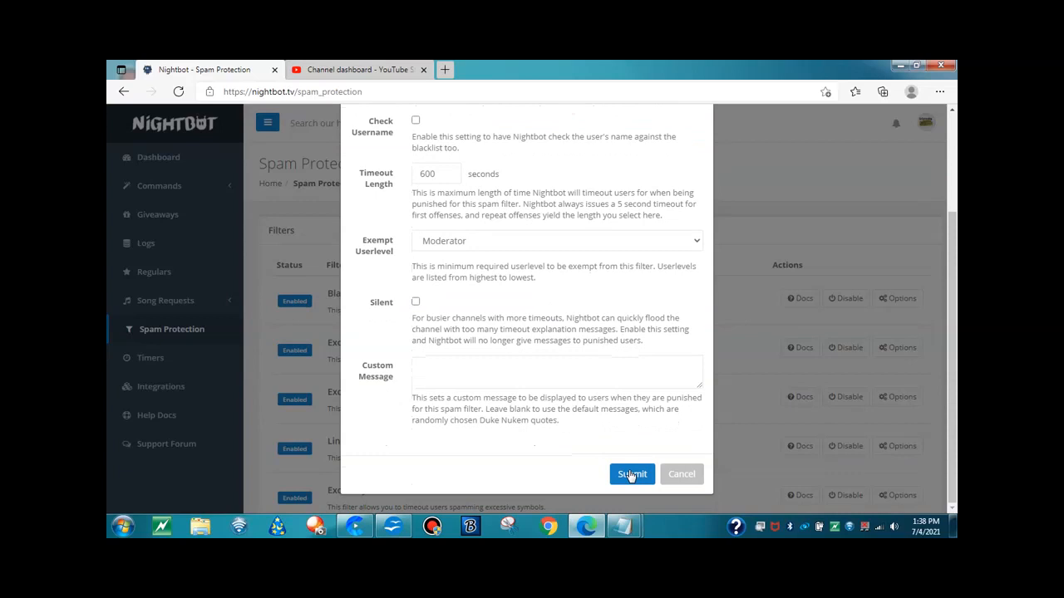
Clear the sample entries from the blacklist and cancel the filter update
scroll(574, 332, up, 2)
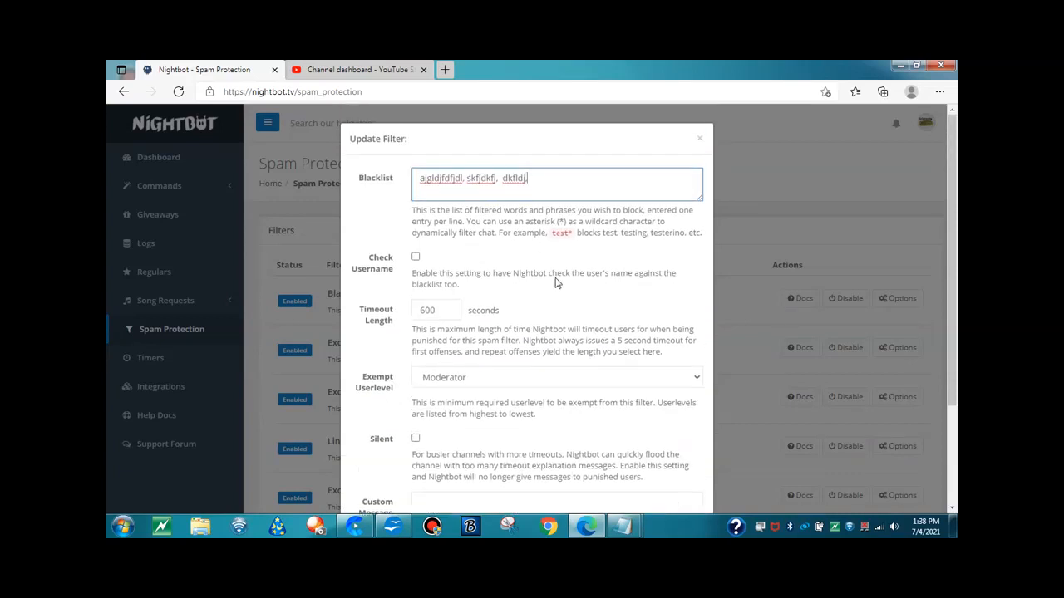
drag(532, 182, 343, 199)
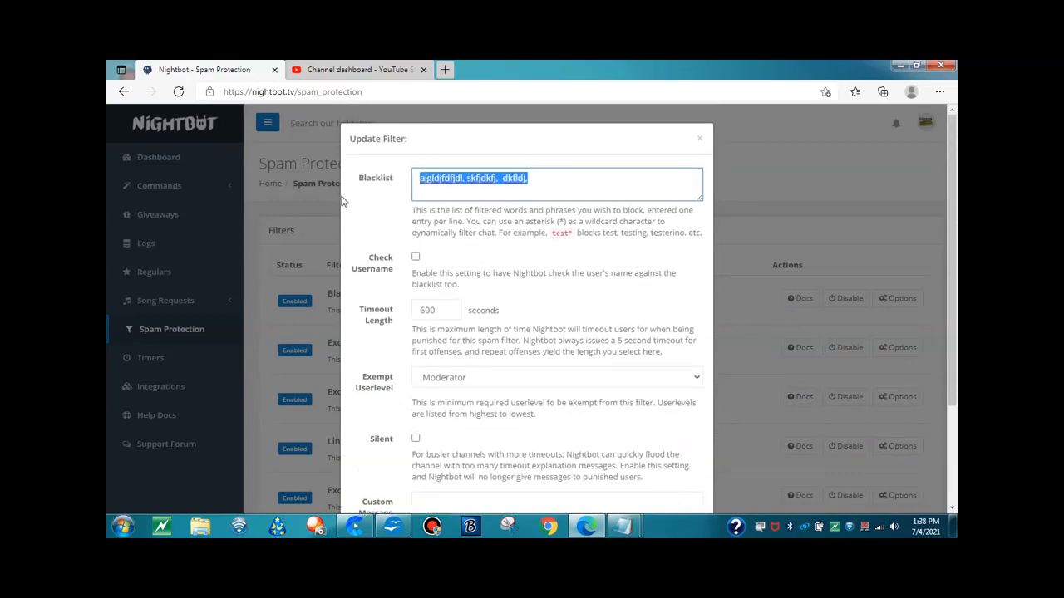
key(BackSpace)
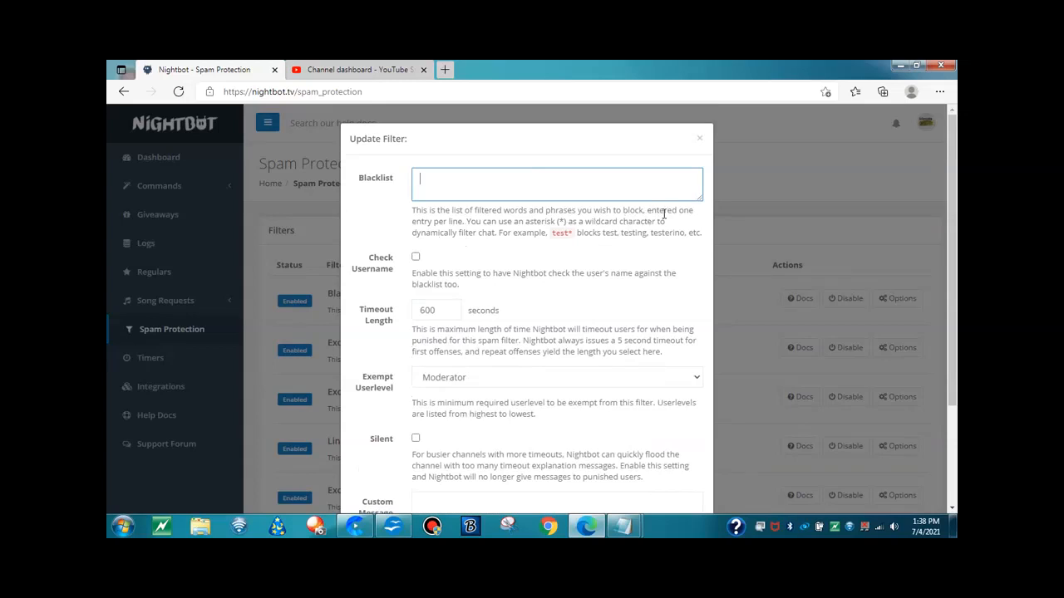
scroll(545, 246, down, 1)
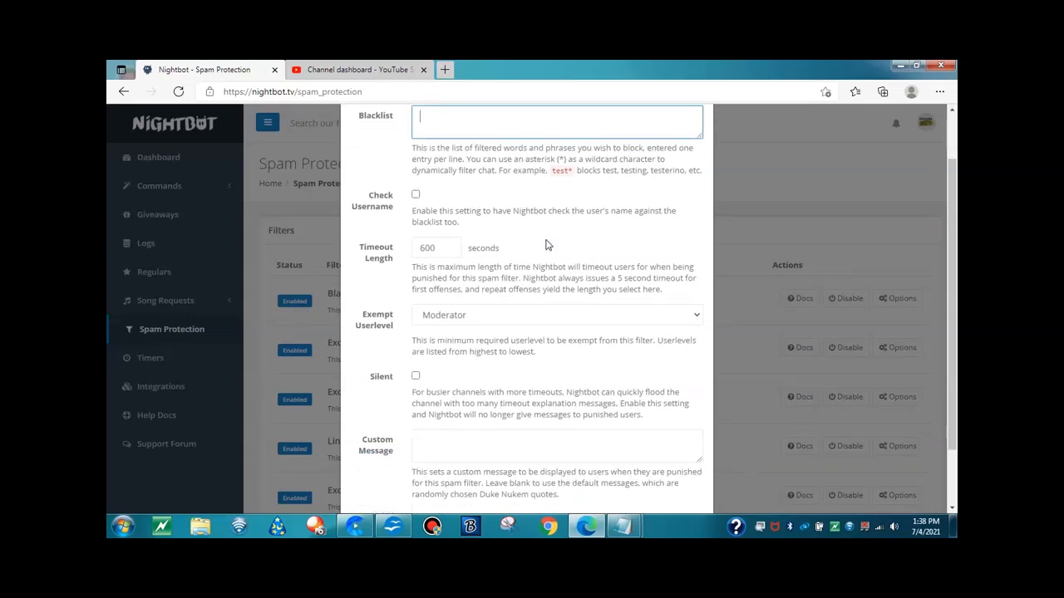
scroll(545, 243, down, 1)
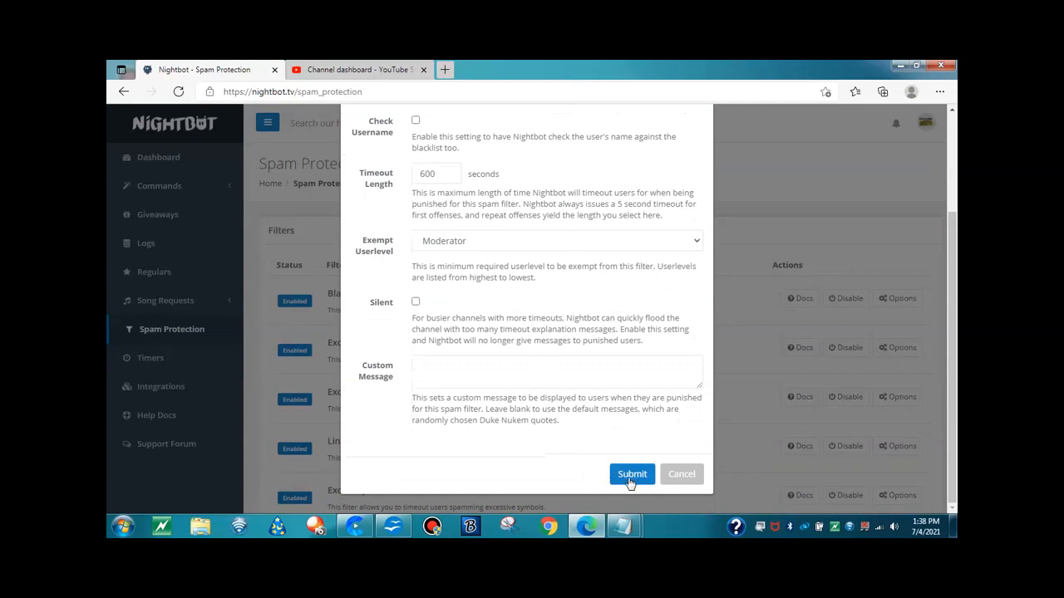
click(680, 480)
Review the options of the Excess Caps filter and close them without submitting
scroll(657, 440, down, 1)
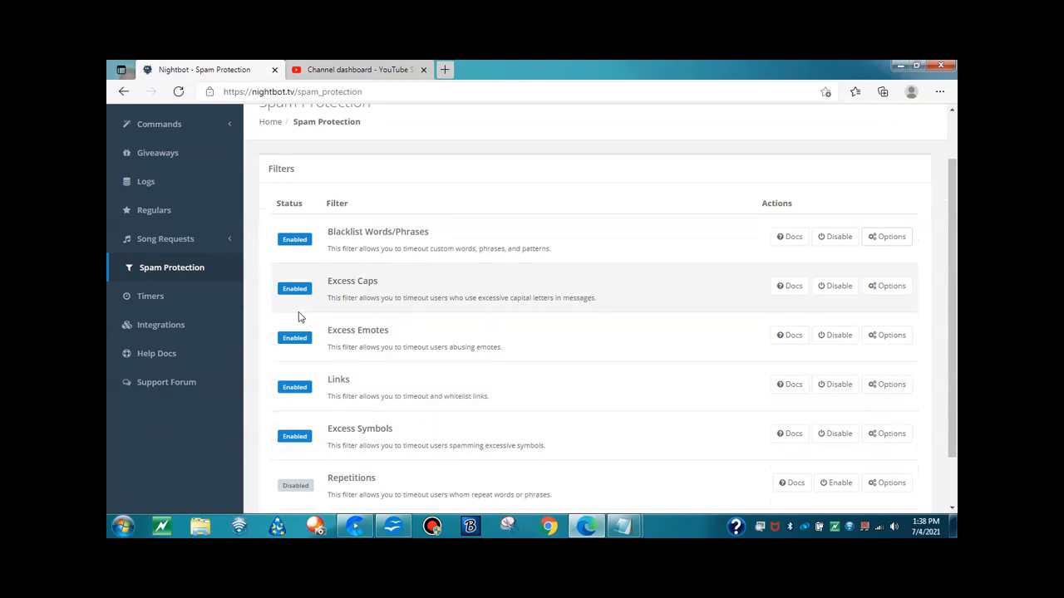
click(890, 286)
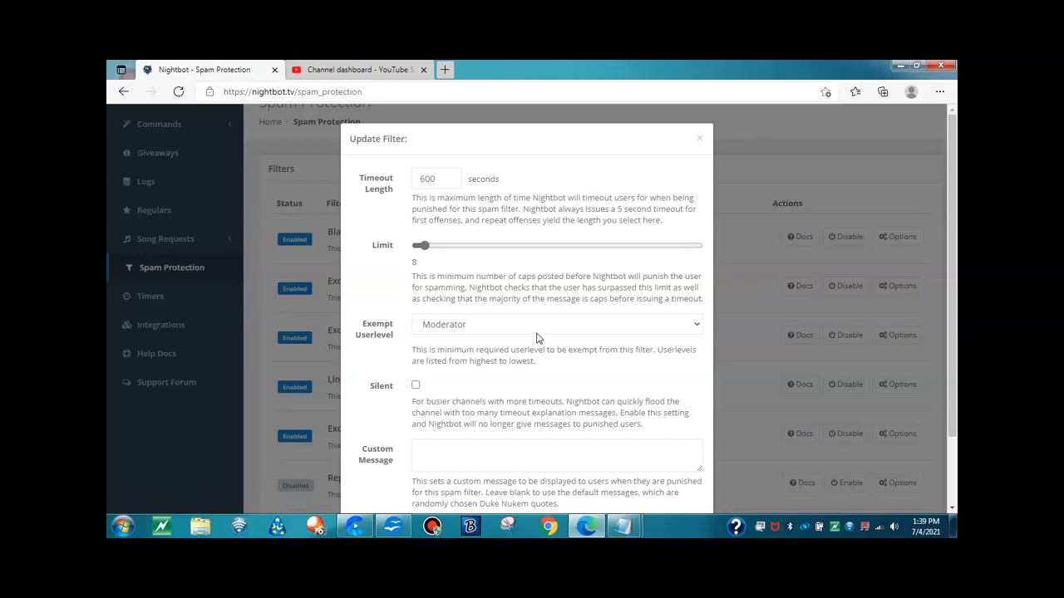
scroll(536, 337, down, 2)
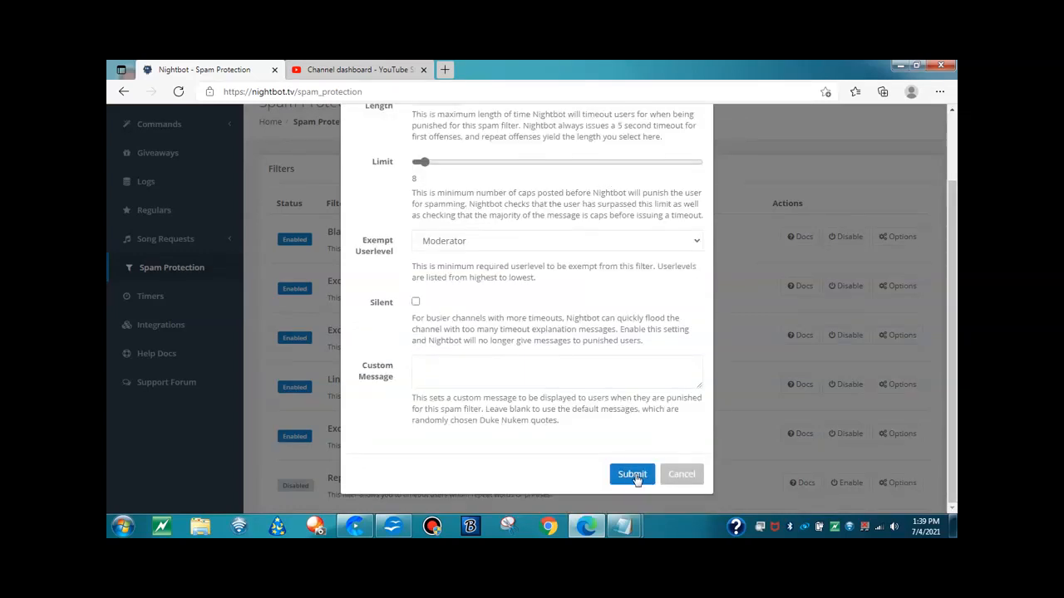
scroll(664, 339, up, 2)
click(699, 133)
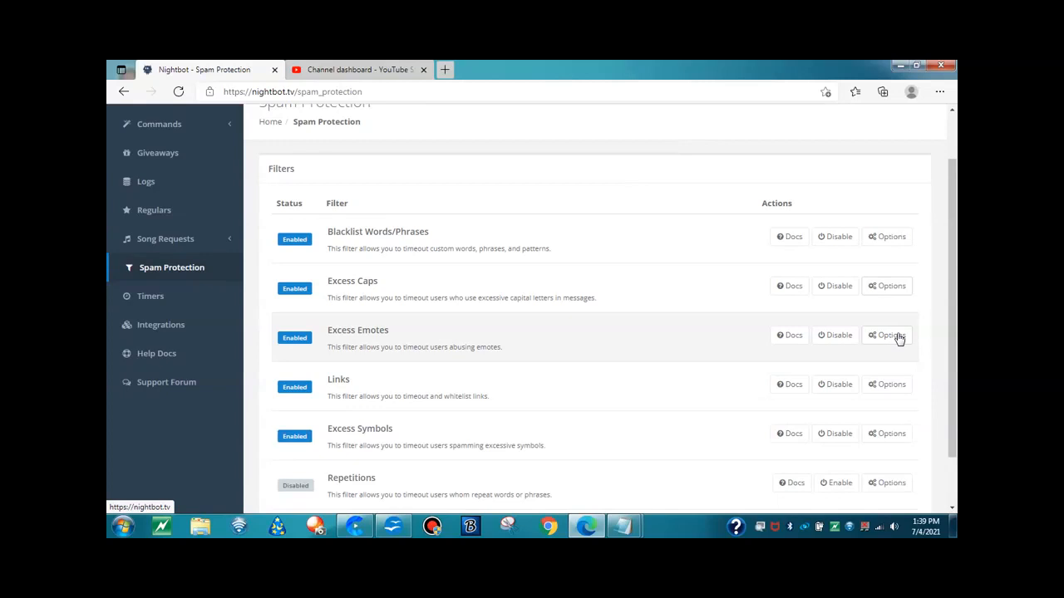
Review the options of the Links filter, including its whitelist, and submit the filter
scroll(897, 338, down, 2)
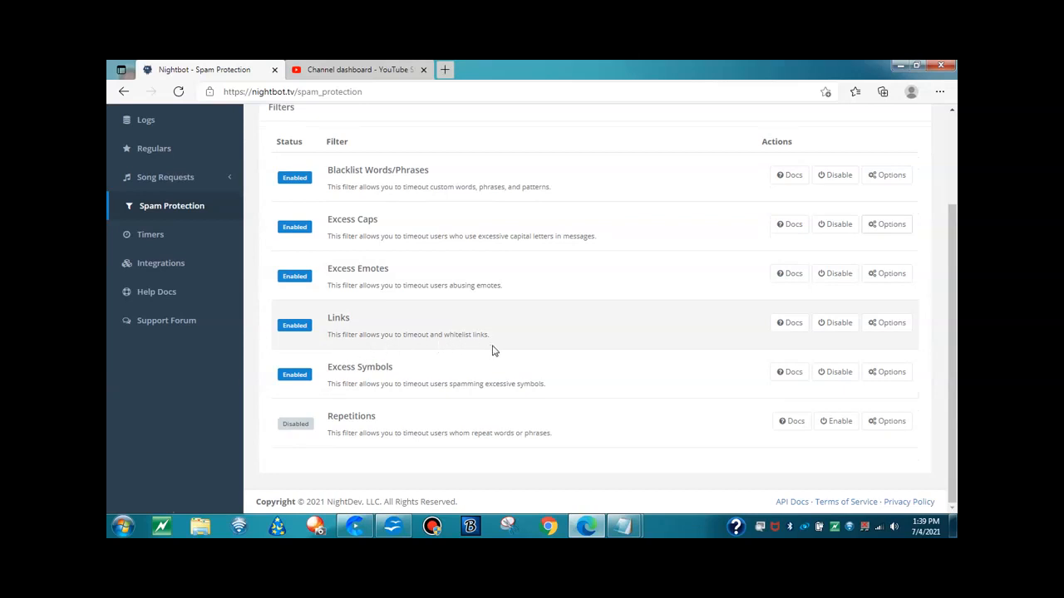
click(357, 330)
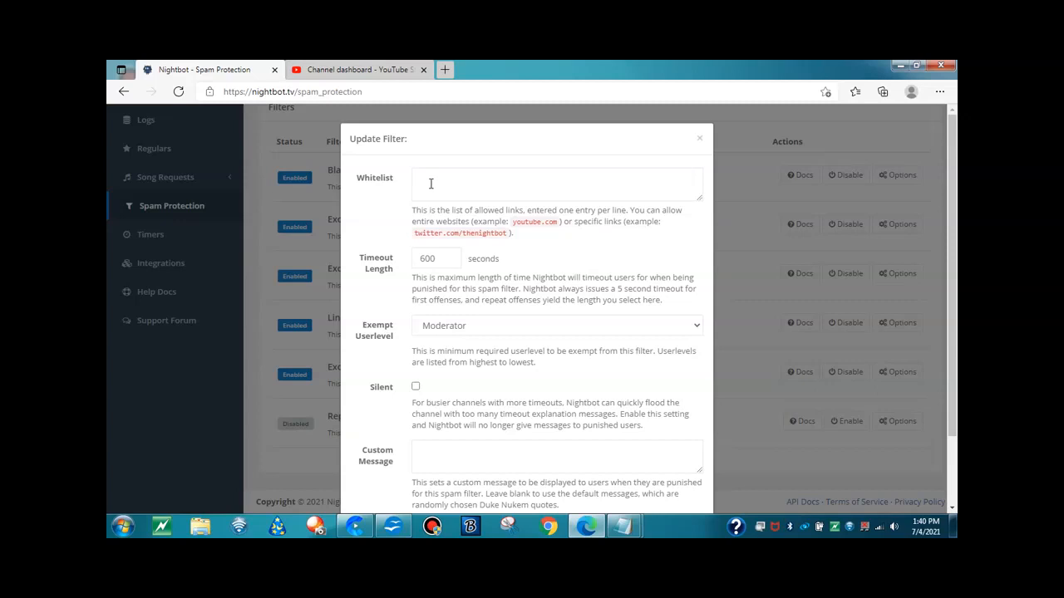
scroll(430, 184, down, 2)
click(632, 476)
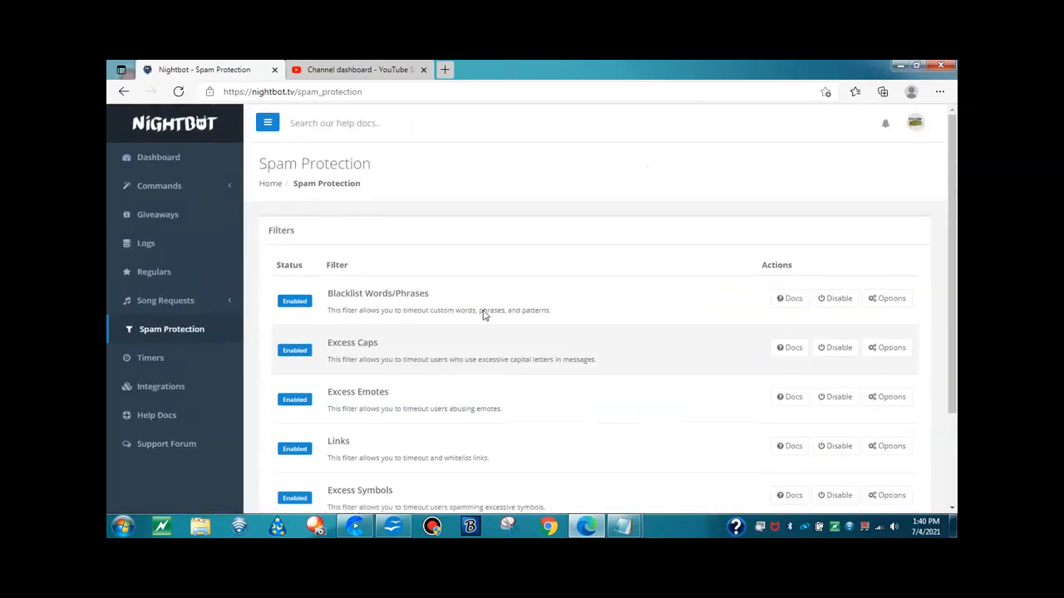
Open the Timers page and start a new timer named "CTFO Home Business"
scroll(420, 353, down, 2)
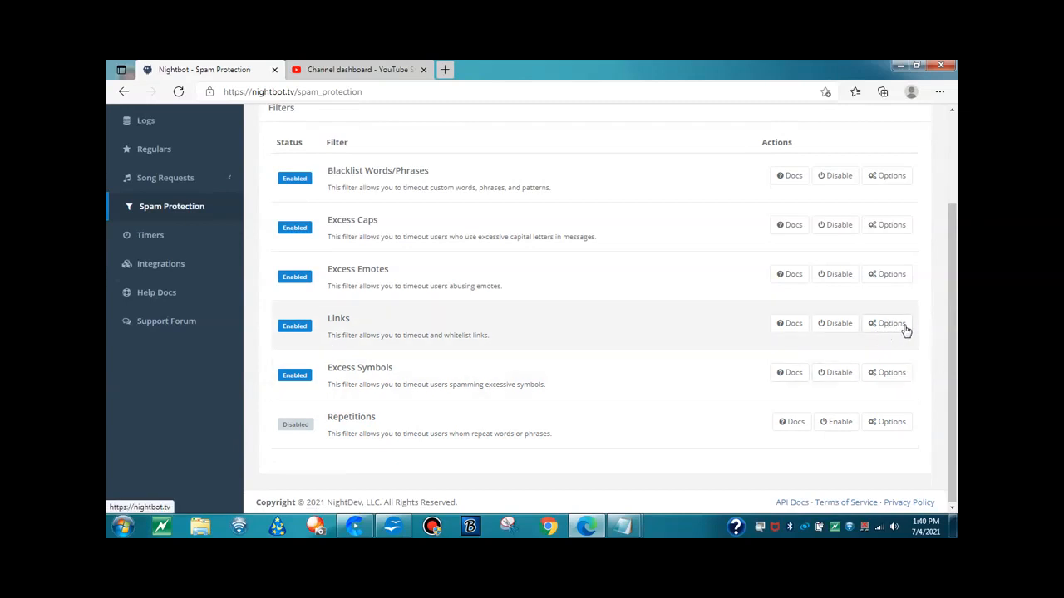
click(148, 237)
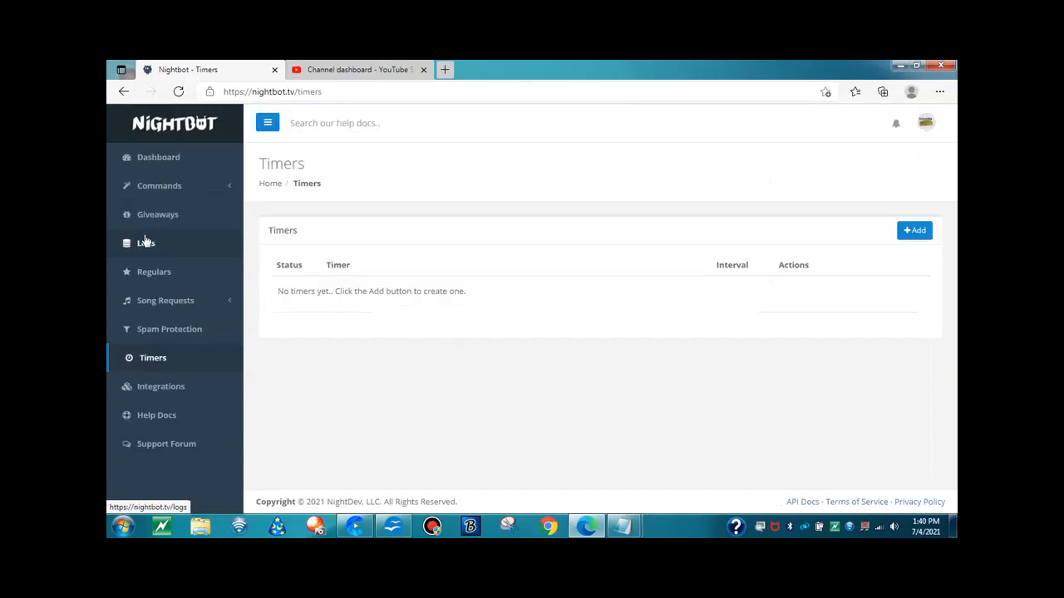
click(917, 236)
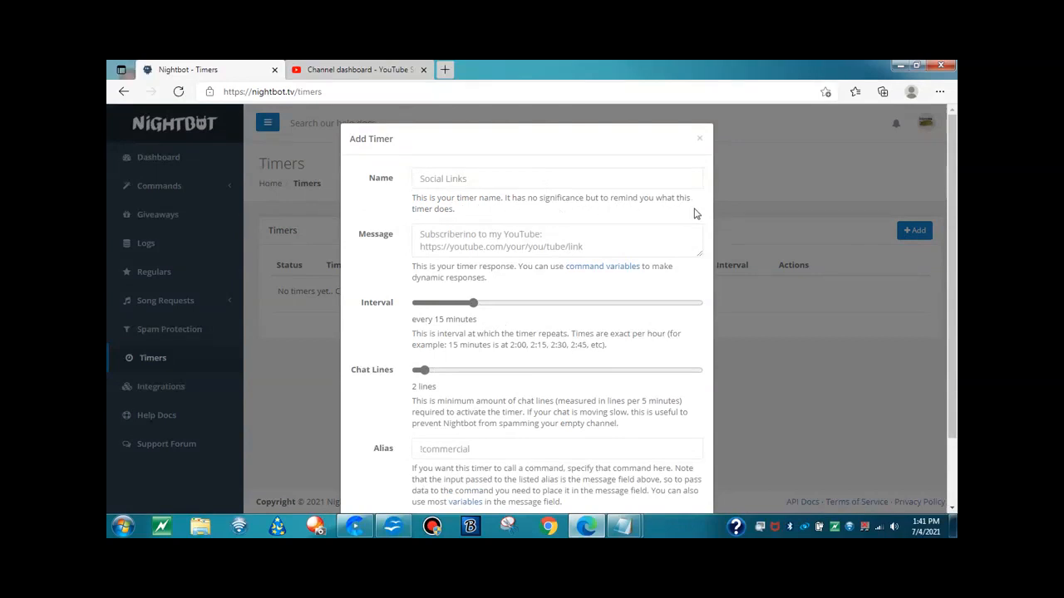
click(496, 179)
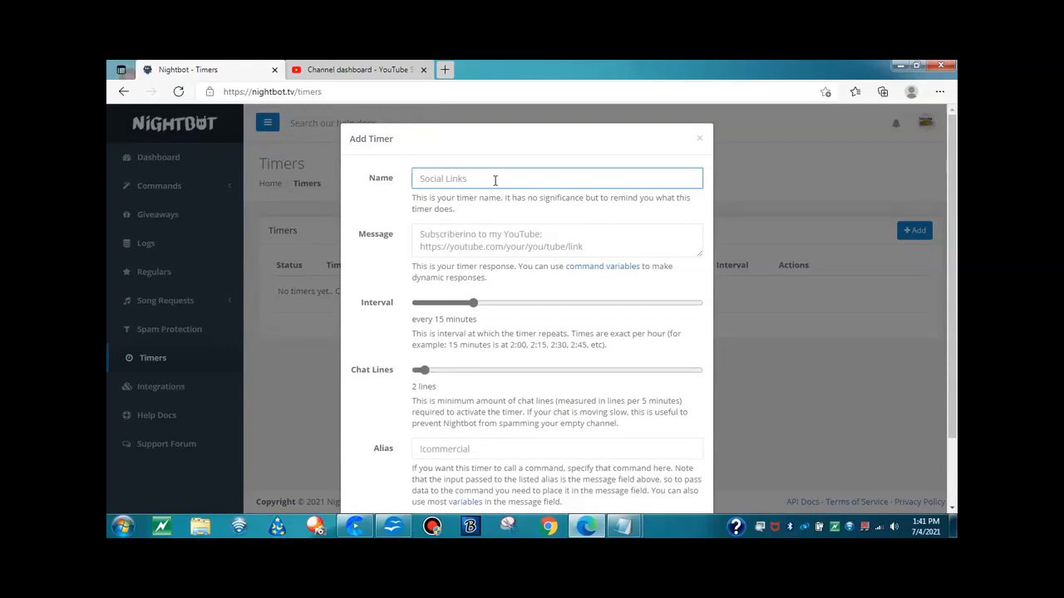
text(CTFO Home Business)
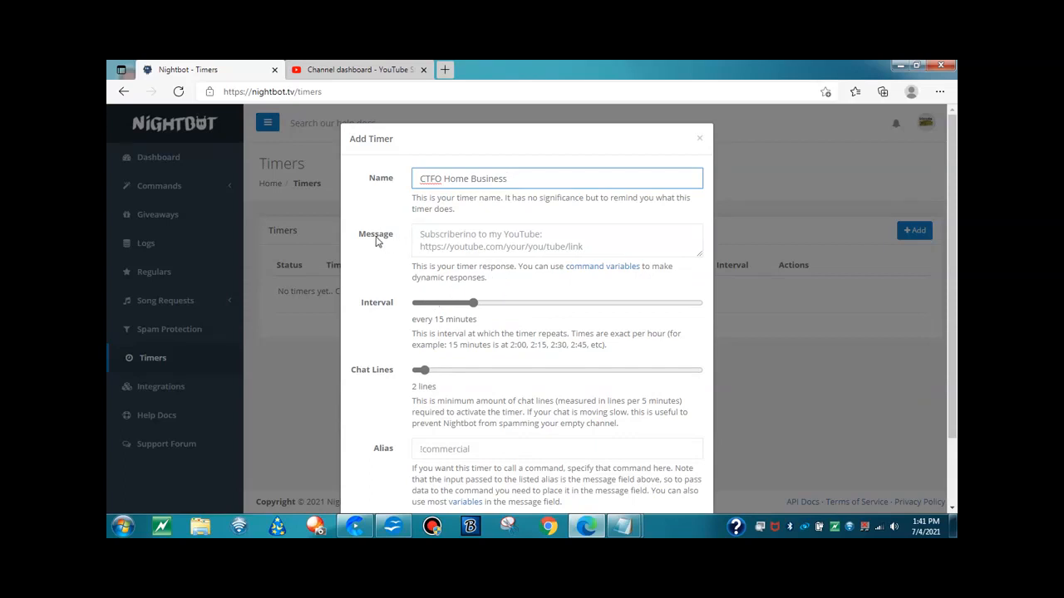
Enter "Free Home Business No Money Down, No Credit Card Need" as the message of the CTFO Home Business timer
click(447, 237)
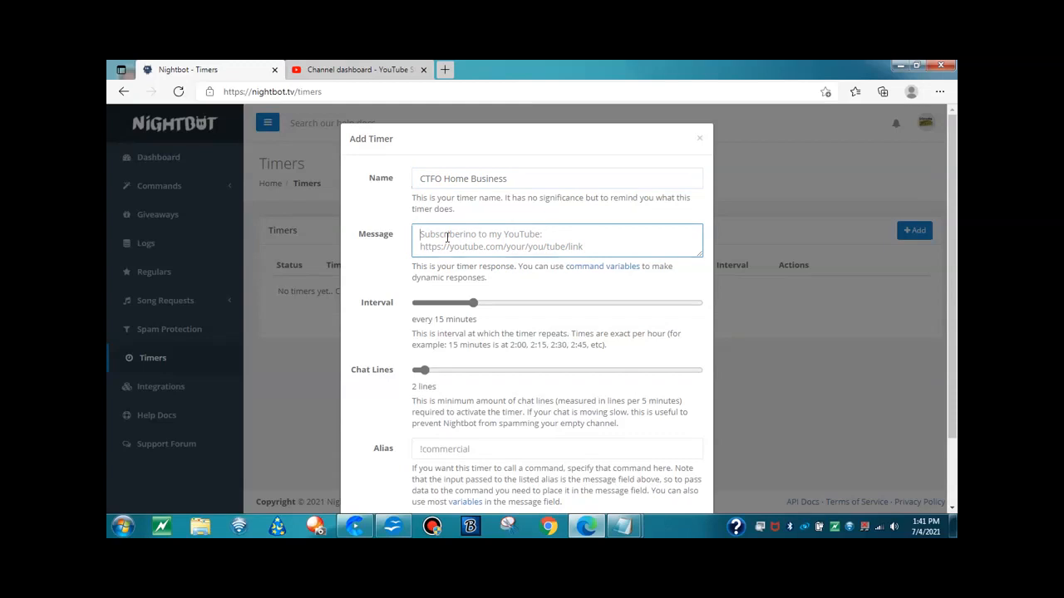
text(Join)
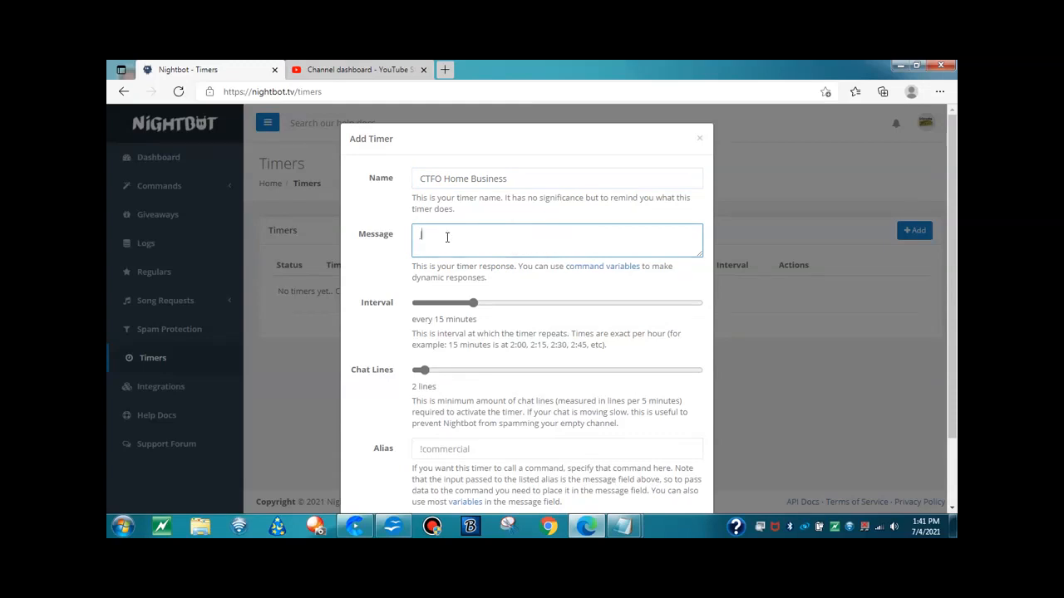
key(BackSpace)
key(BackSpace)
key(BackSpace)
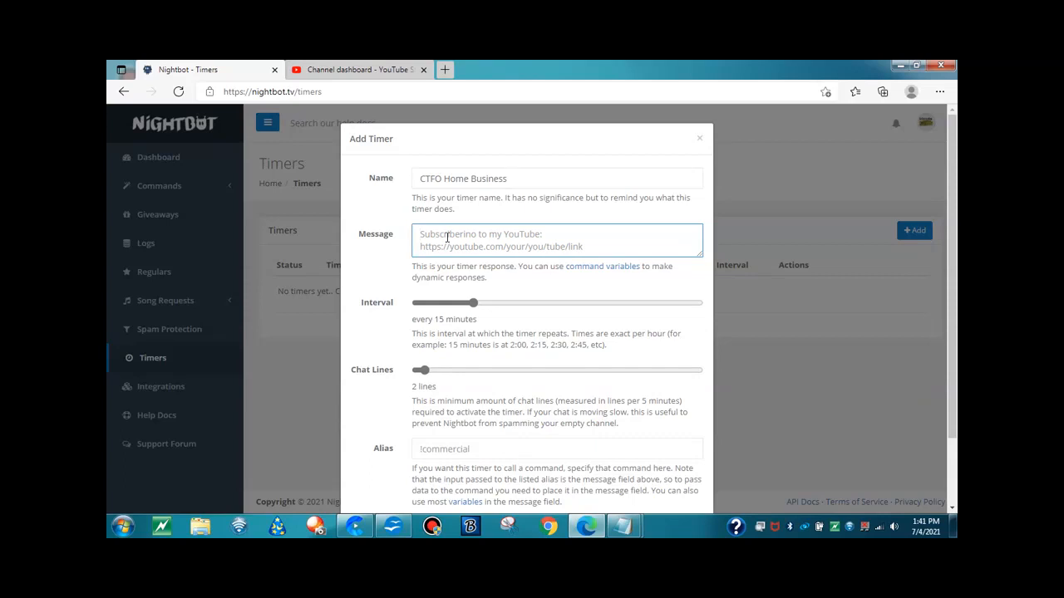
text(Free Home Busin)
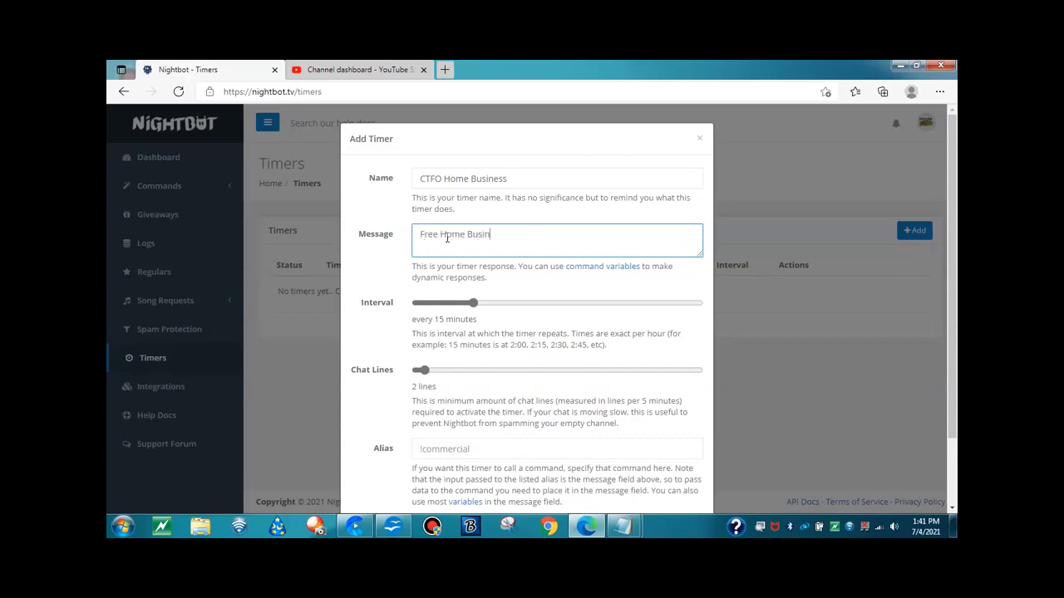
text(esss)
key(BackSpace)
key(BackSpace)
text(No Money Down, No cred)
key(BackSpace)
text(Credit Card Need )
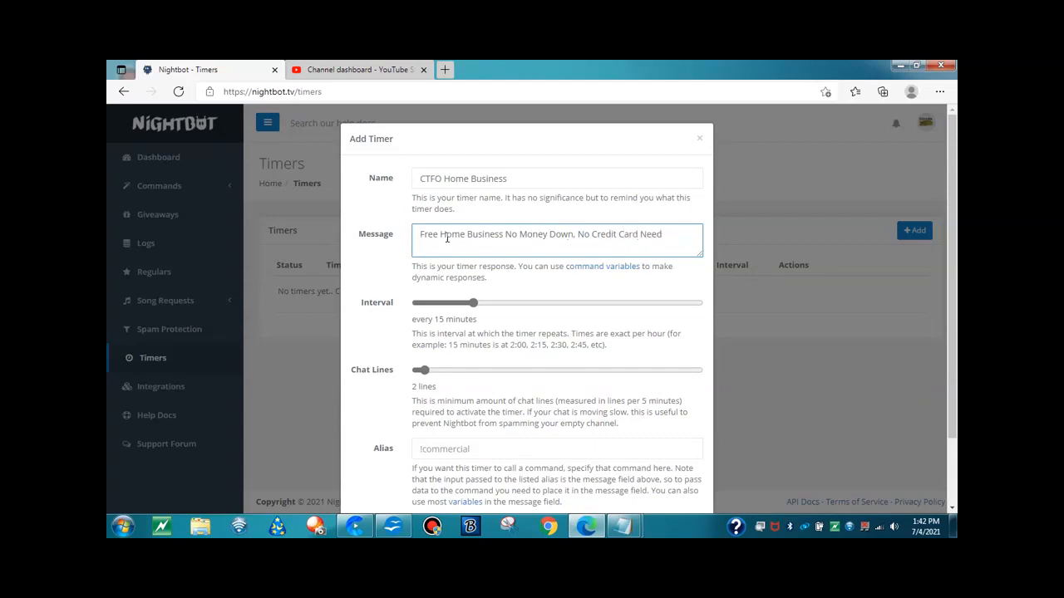
text(https://geoandmonroe.com)
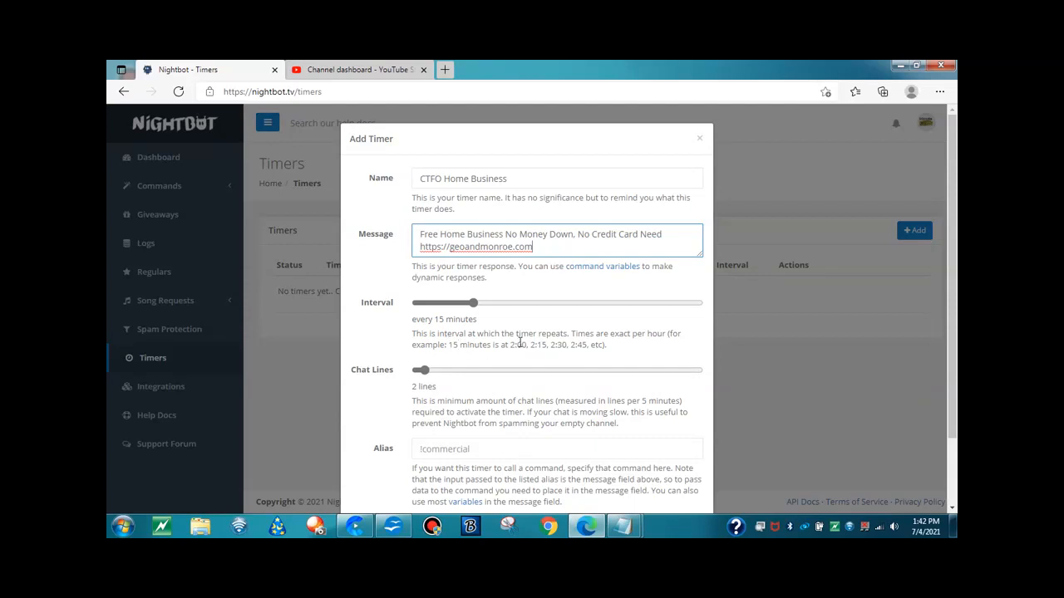
Try the timer interval at 30 and 45 minutes and return it to 15 minutes
click(473, 305)
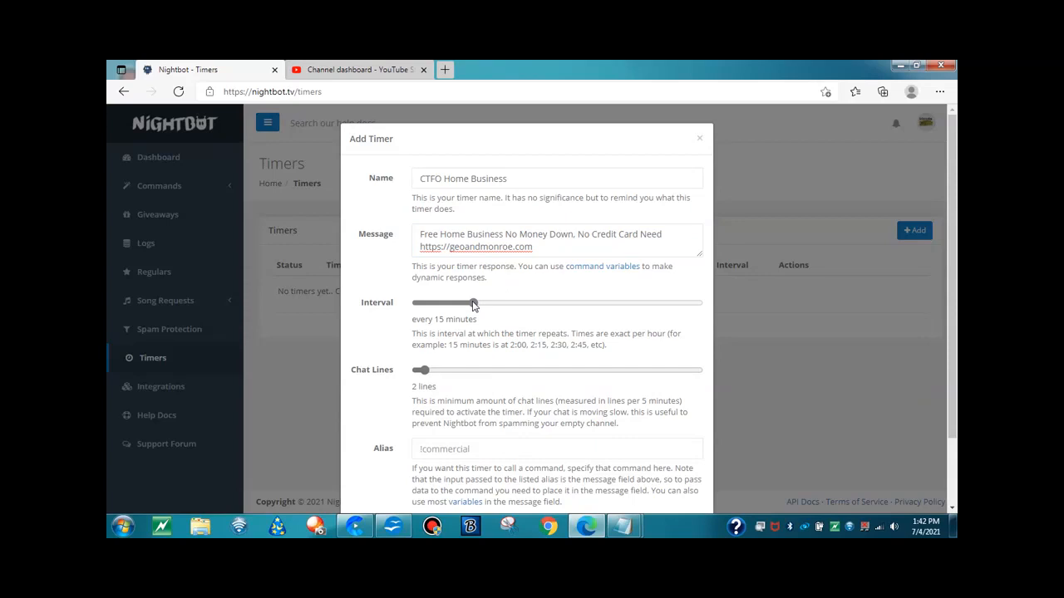
drag(473, 305, 547, 314)
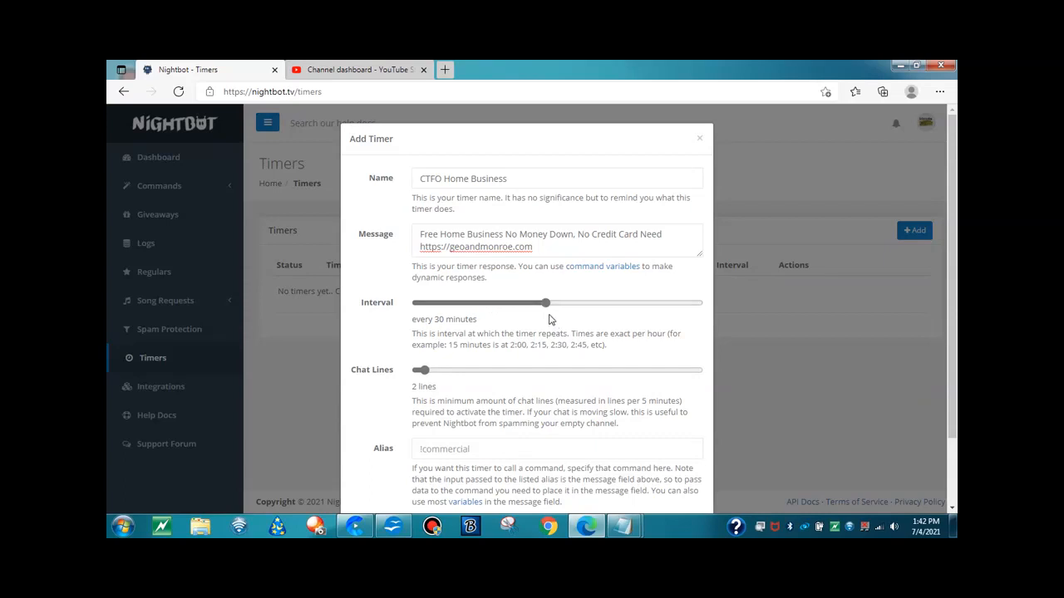
drag(546, 306, 620, 306)
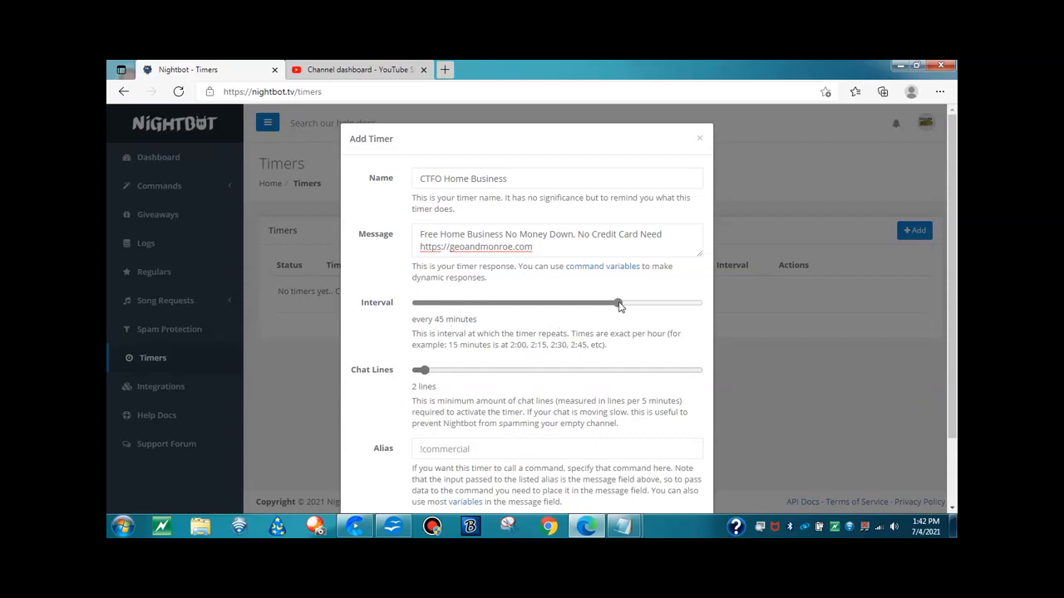
drag(619, 306, 474, 311)
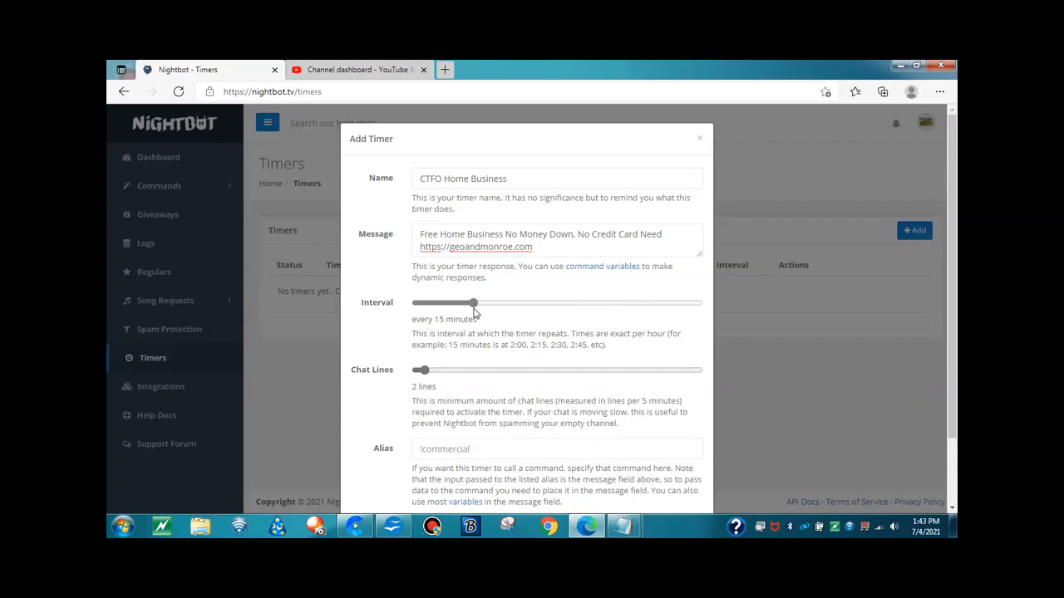
Set the timer's minimum chat lines to 10 and submit the new timer
scroll(568, 329, down, 2)
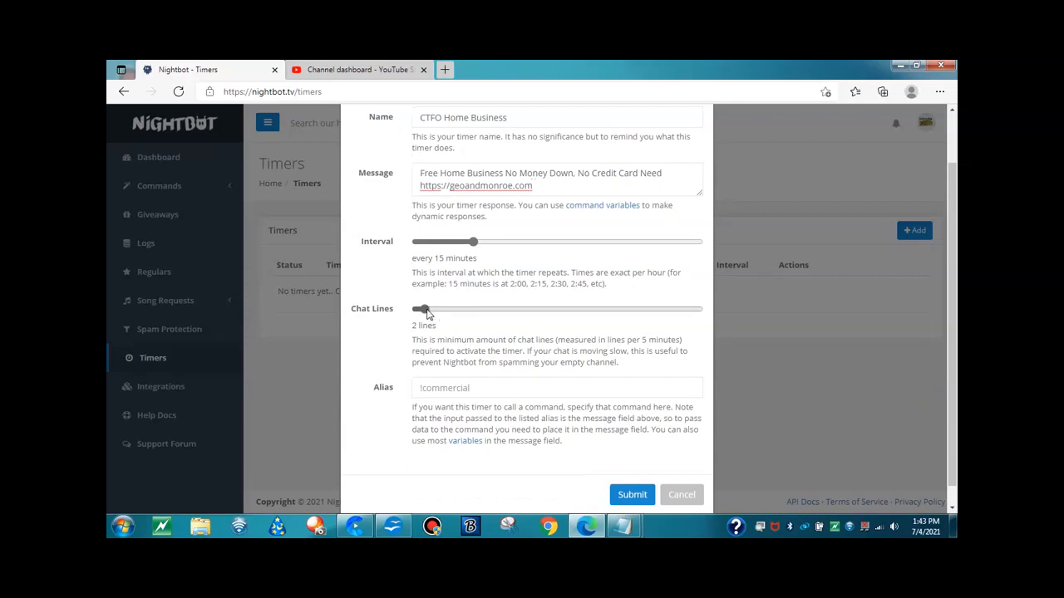
drag(426, 312, 465, 317)
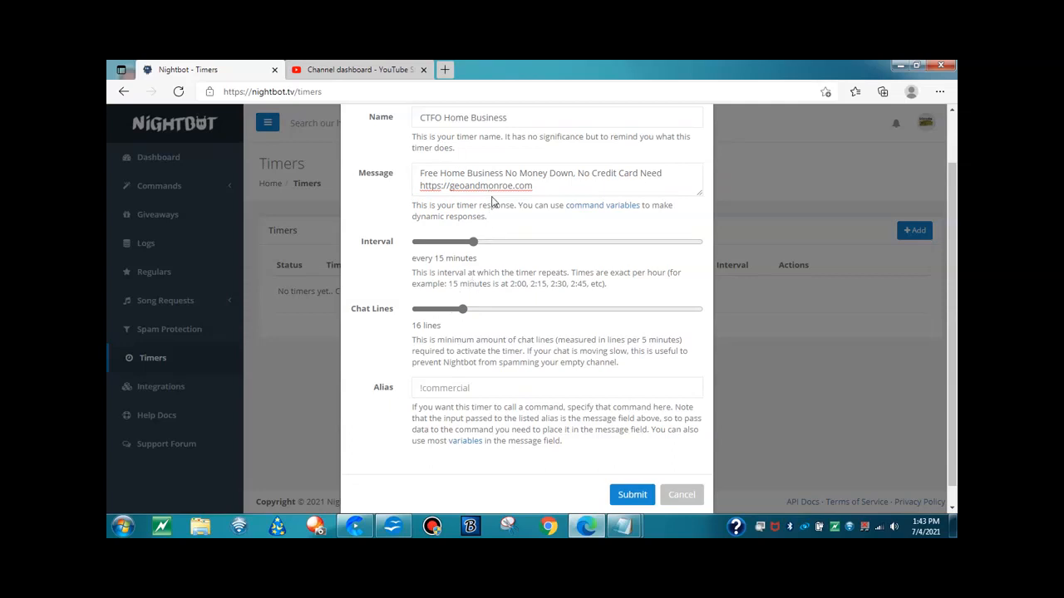
drag(464, 313, 449, 331)
scroll(374, 424, down, 1)
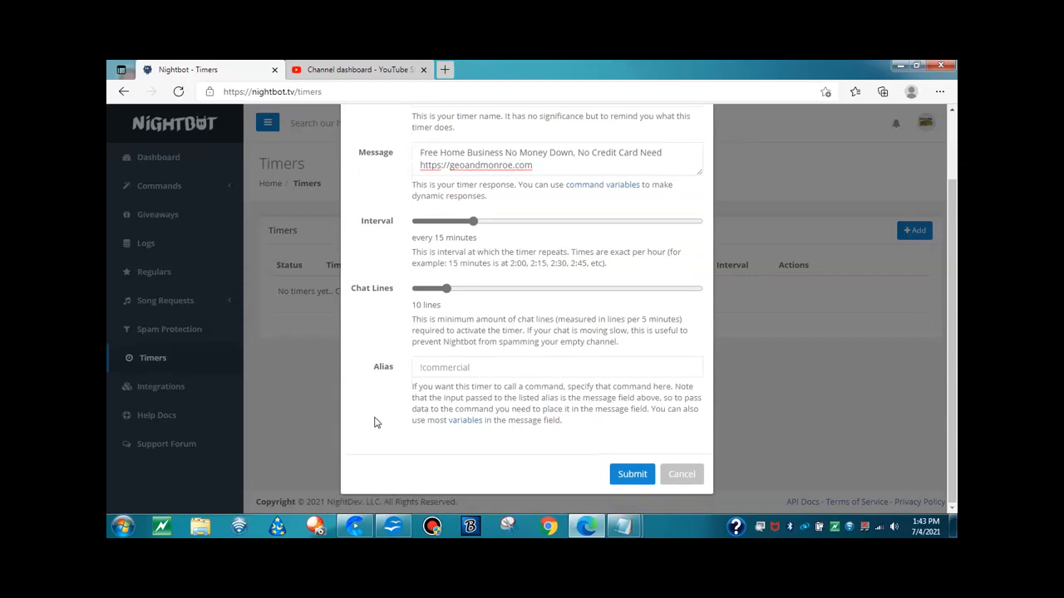
click(629, 475)
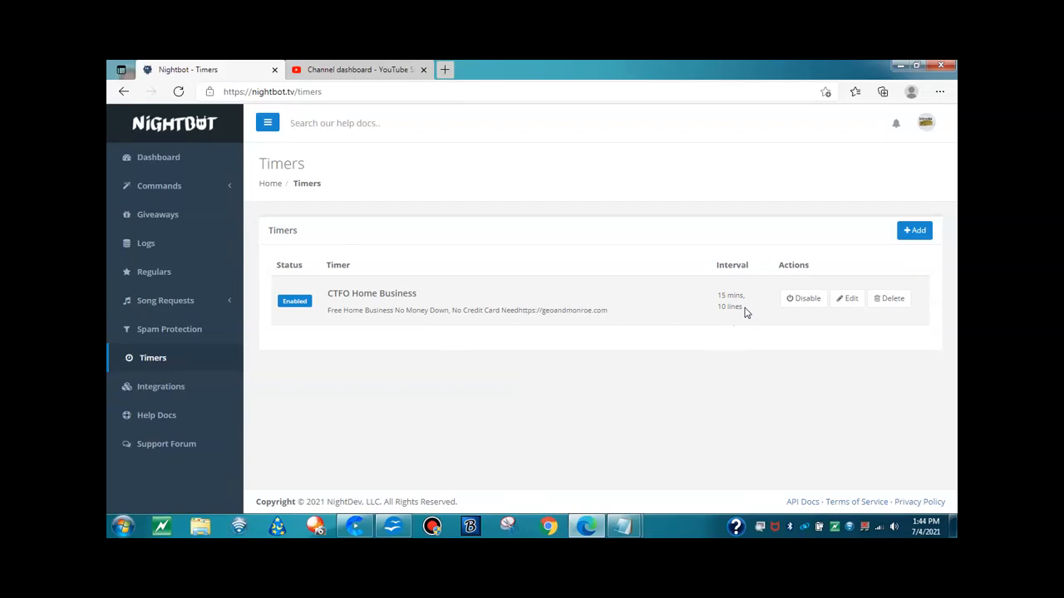
Edit the CTFO Home Business timer to require 4 chat lines and submit the change
click(850, 299)
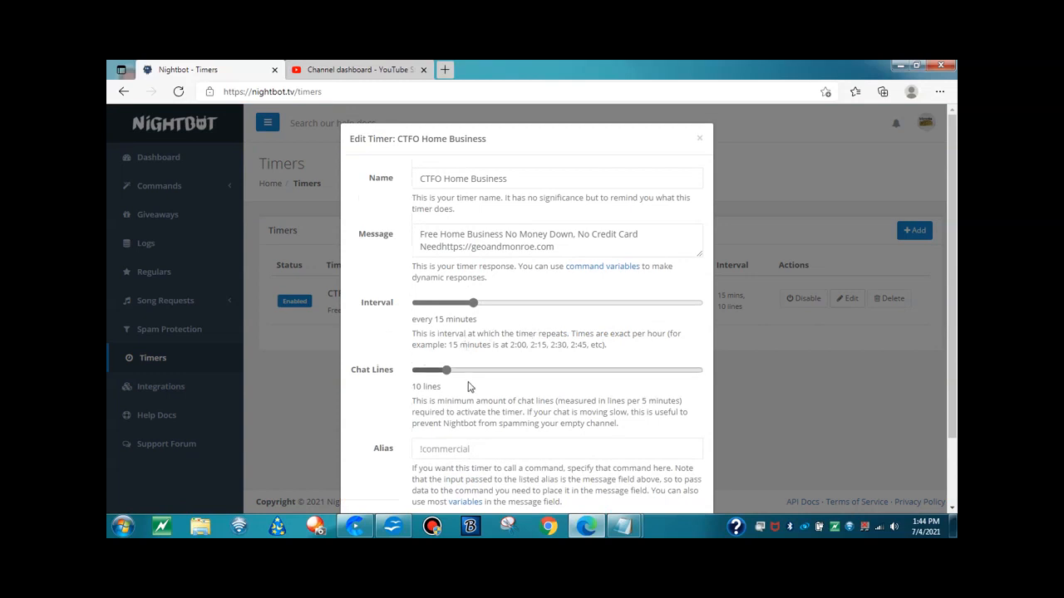
drag(447, 372, 428, 380)
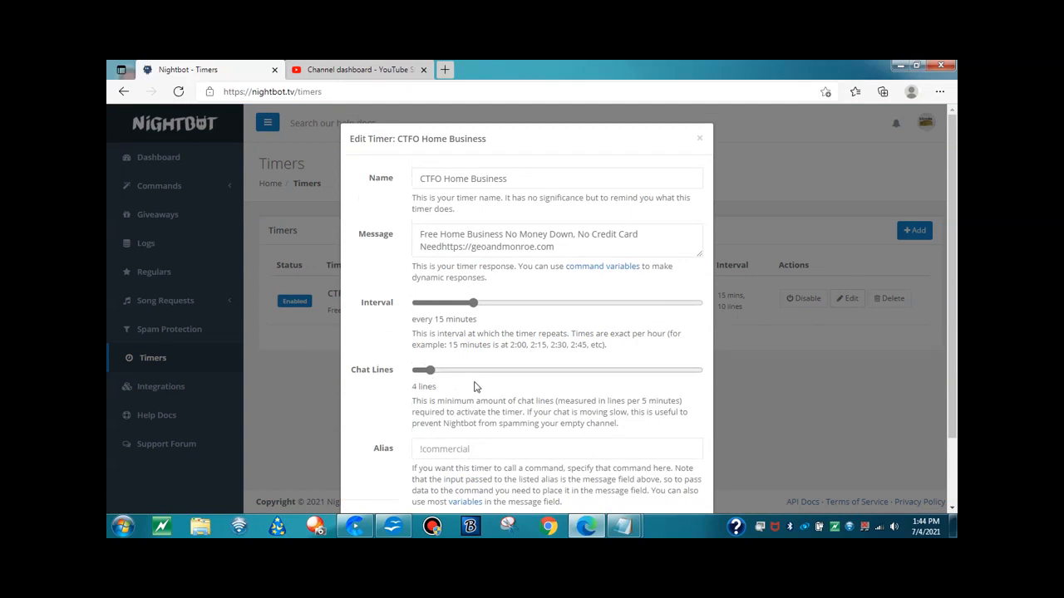
scroll(667, 389, down, 1)
scroll(670, 390, down, 3)
click(627, 473)
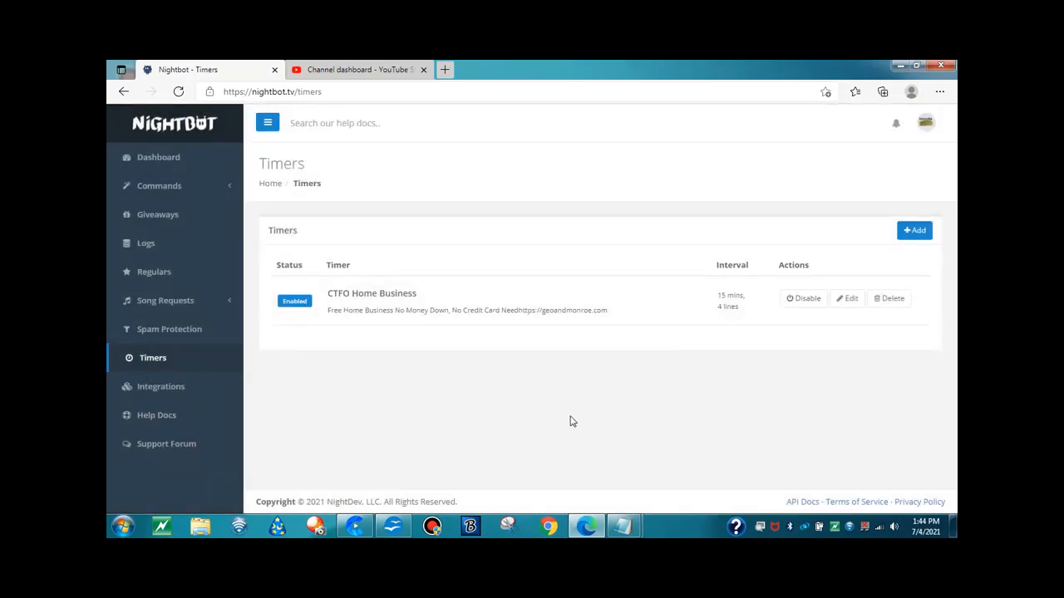
Start a second timer named "Boss Life Onine"
click(922, 235)
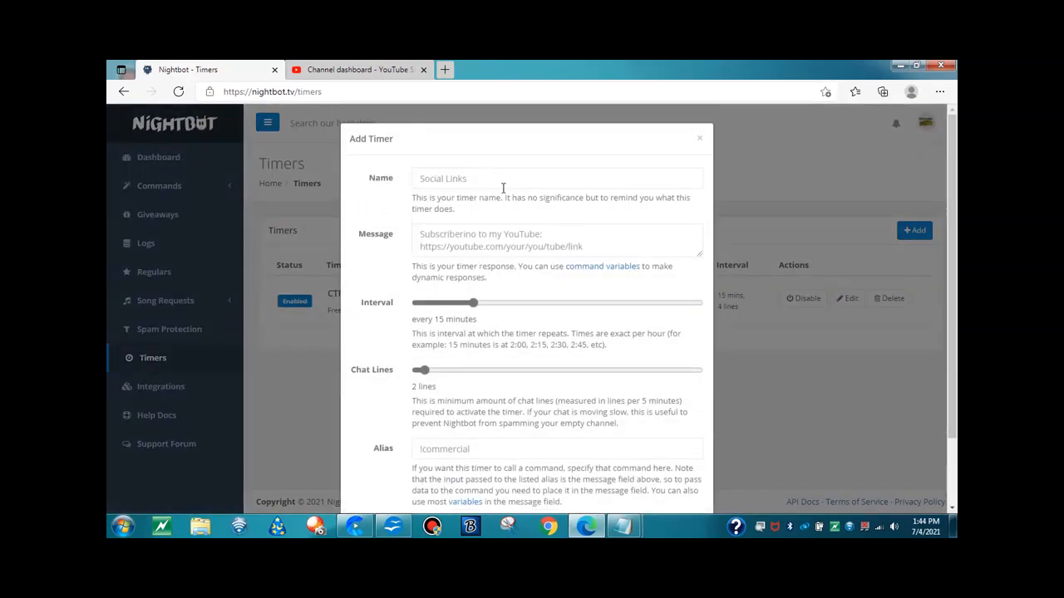
click(480, 180)
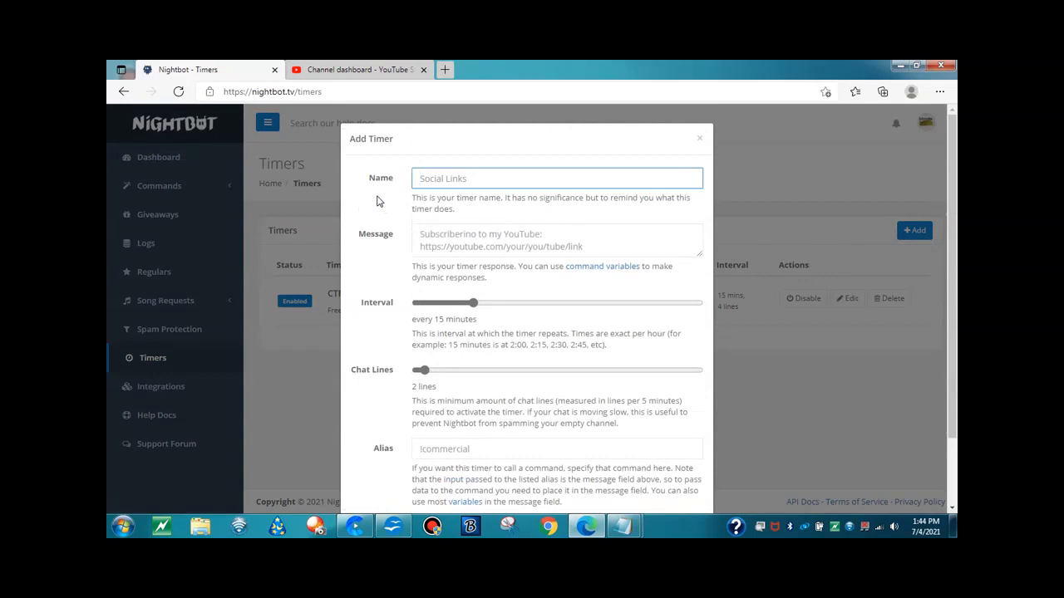
text(Boss Life Onine)
Enter "Become Family with Boss Life Online" as the message of the second timer
click(450, 236)
text(subcr)
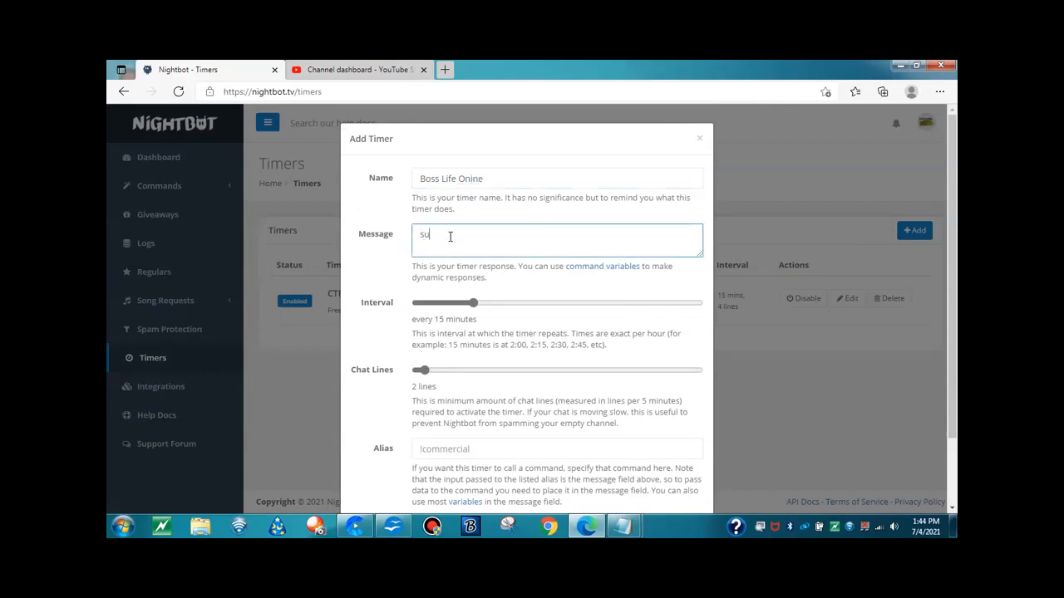
key(BackSpace)
key(BackSpace)
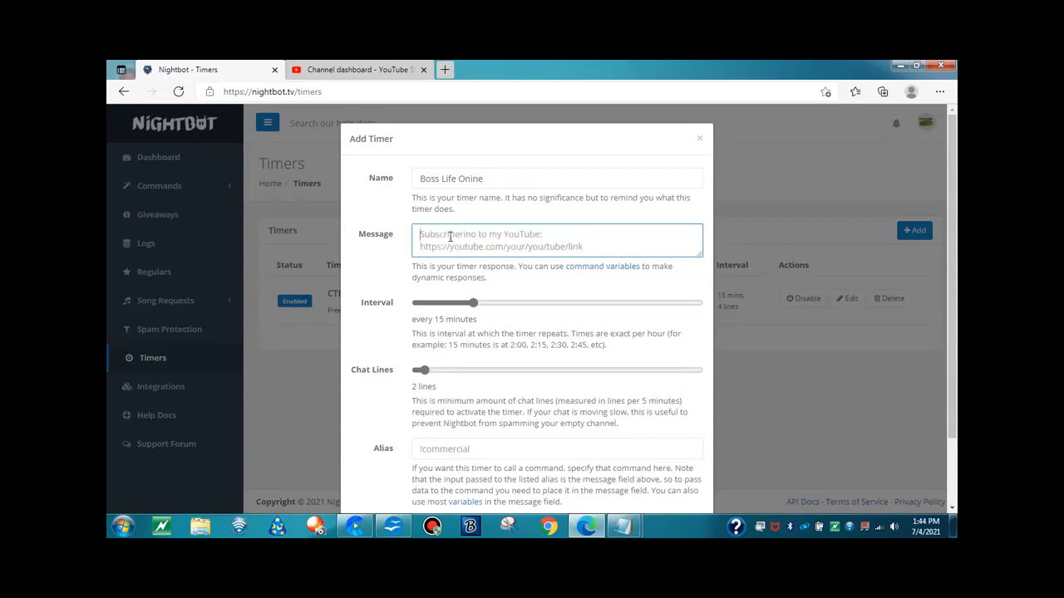
text(Become F)
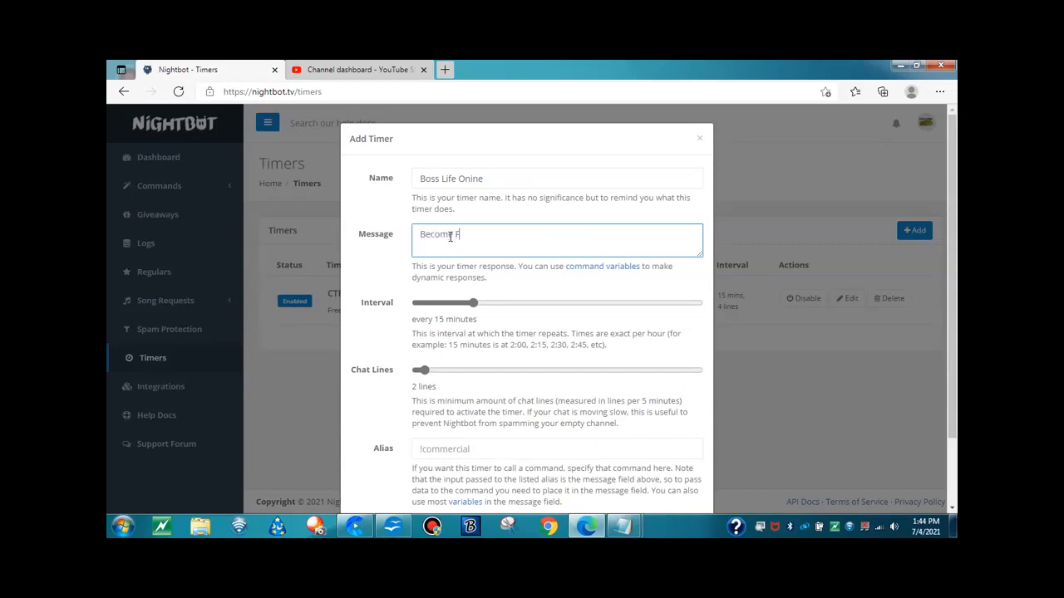
text(amily with Boss Life)
key(BackSpace)
key(BackSpace)
text(fe Online http://)
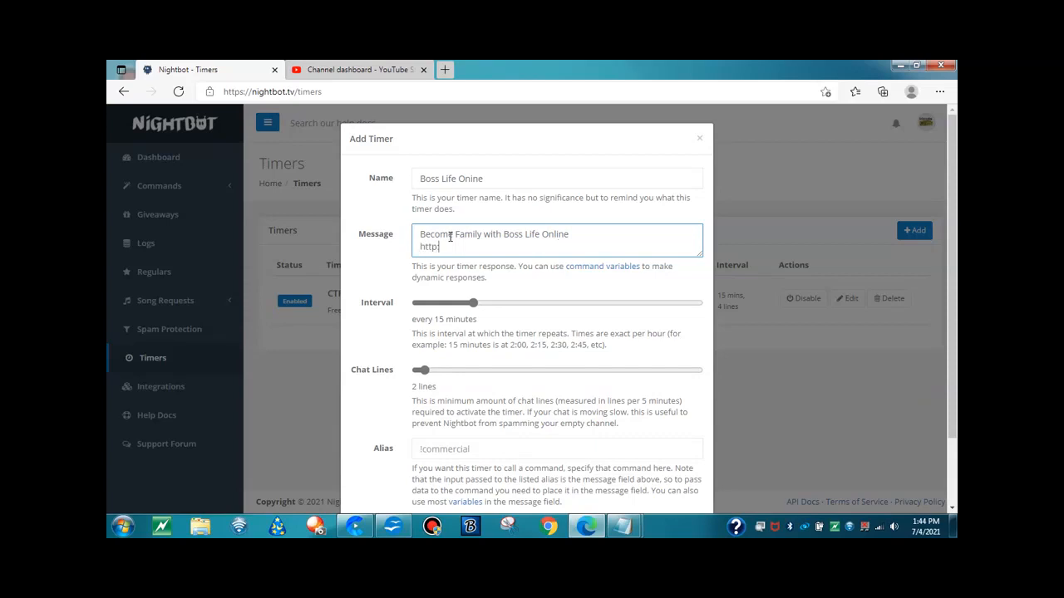
text(youtube/channel/bos)
key(BackSpace)
key(BackSpace)
key(BackSpace)
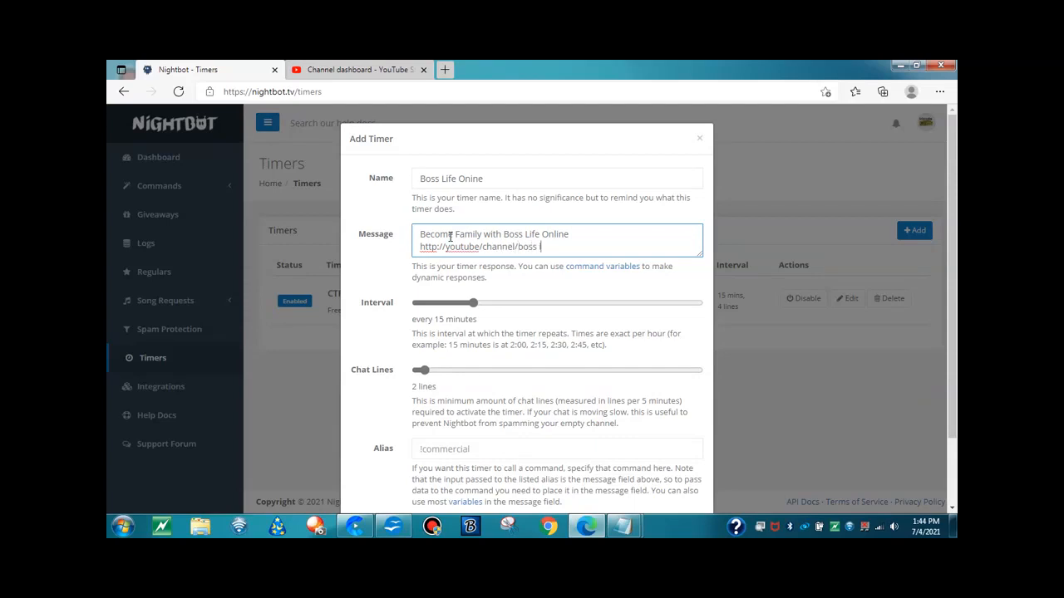
text(lifeine)
key(BackSpace)
key(BackSpace)
key(BackSpace)
key(BackSpace)
key(BackSpace)
key(BackSpace)
key(BackSpace)
key(BackSpace)
text(sonline)
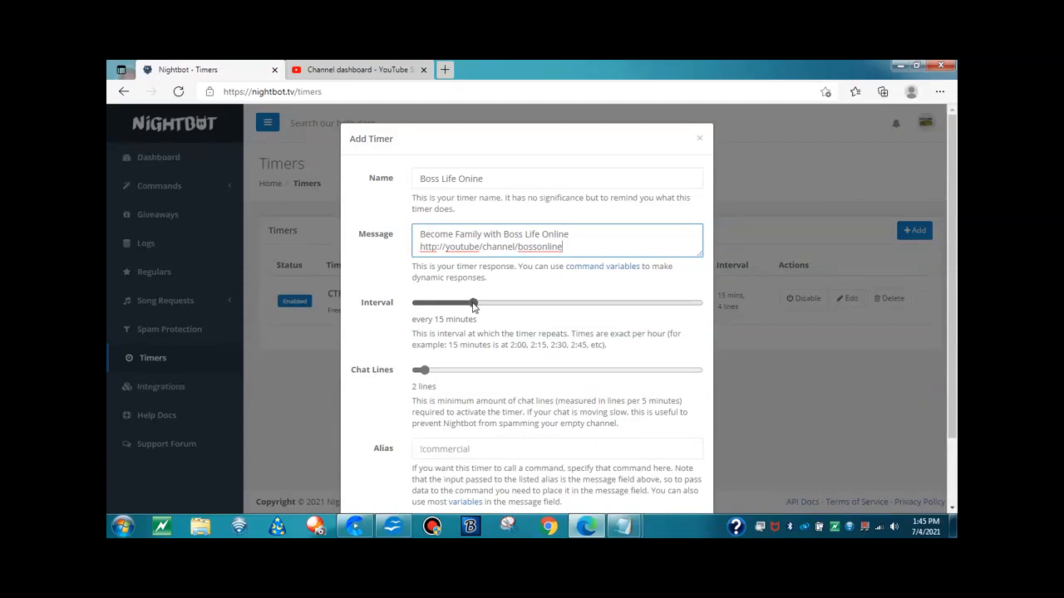
Set the second timer's interval to 10 minutes and its minimum chat lines to 4, and submit it
drag(473, 306, 448, 309)
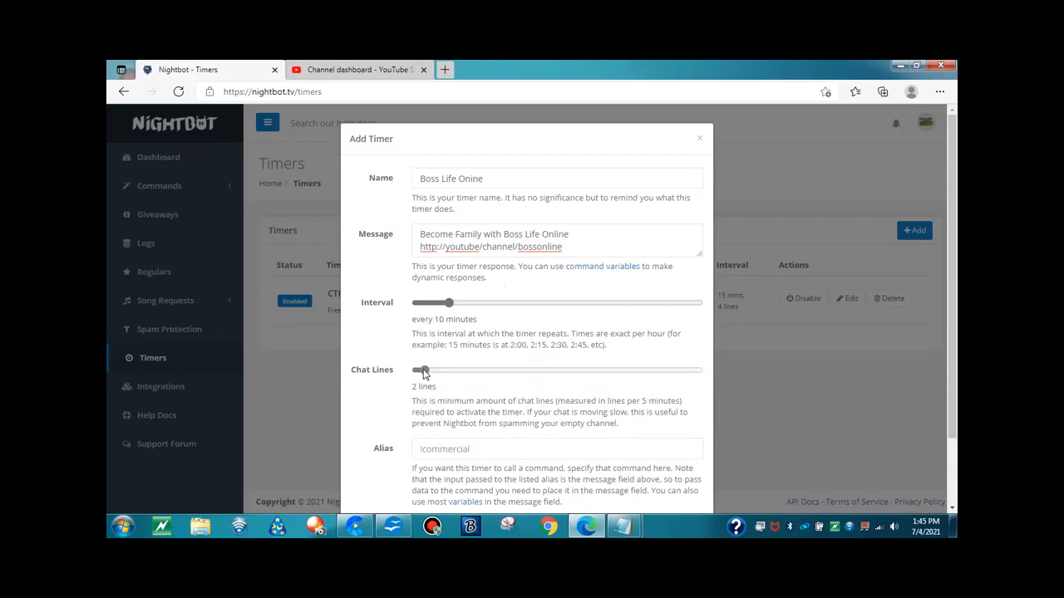
drag(423, 373, 431, 379)
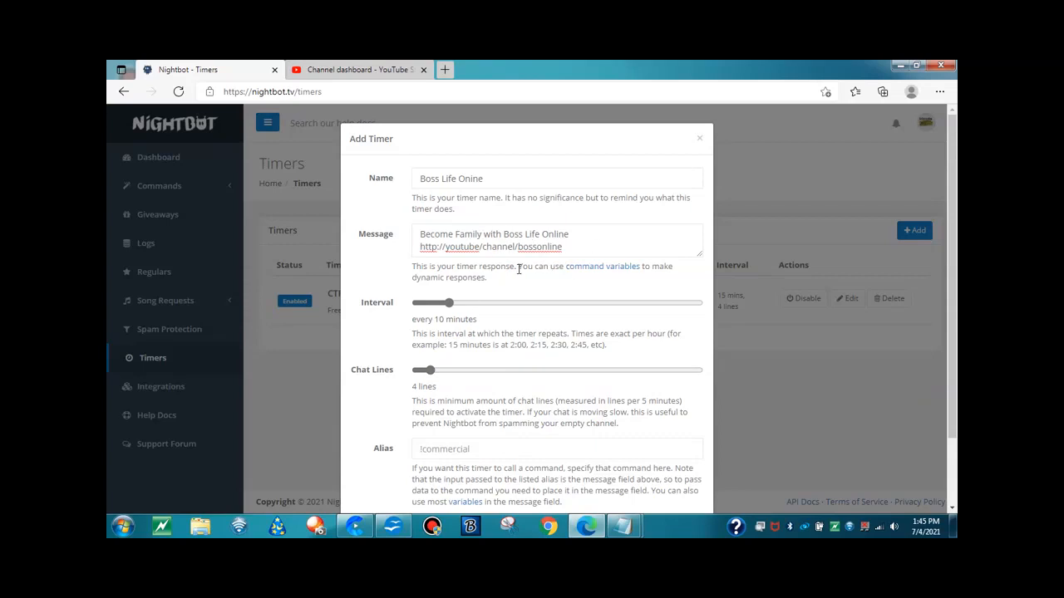
scroll(374, 449, down, 2)
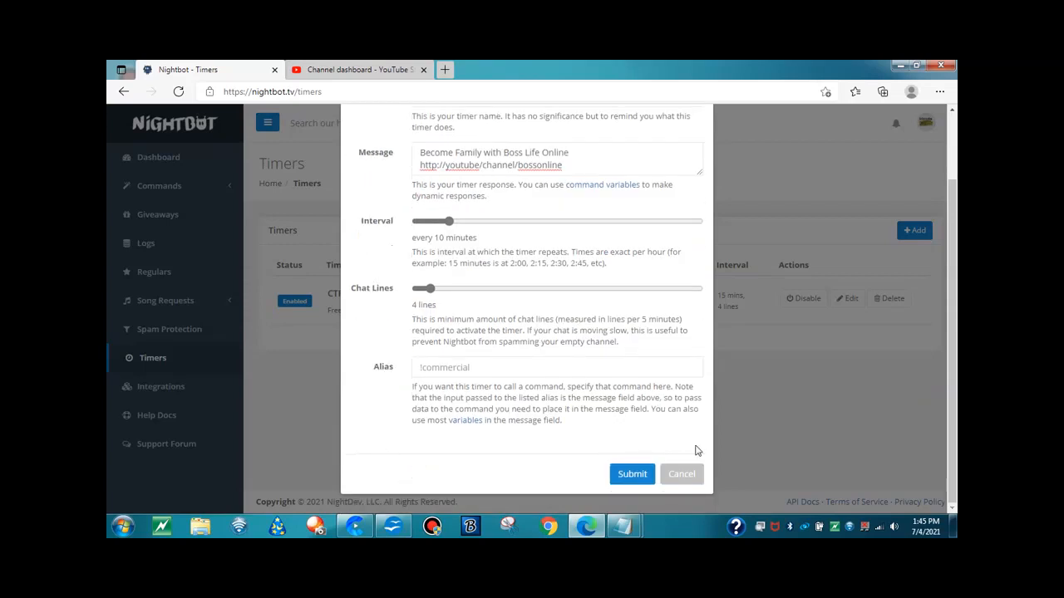
click(633, 474)
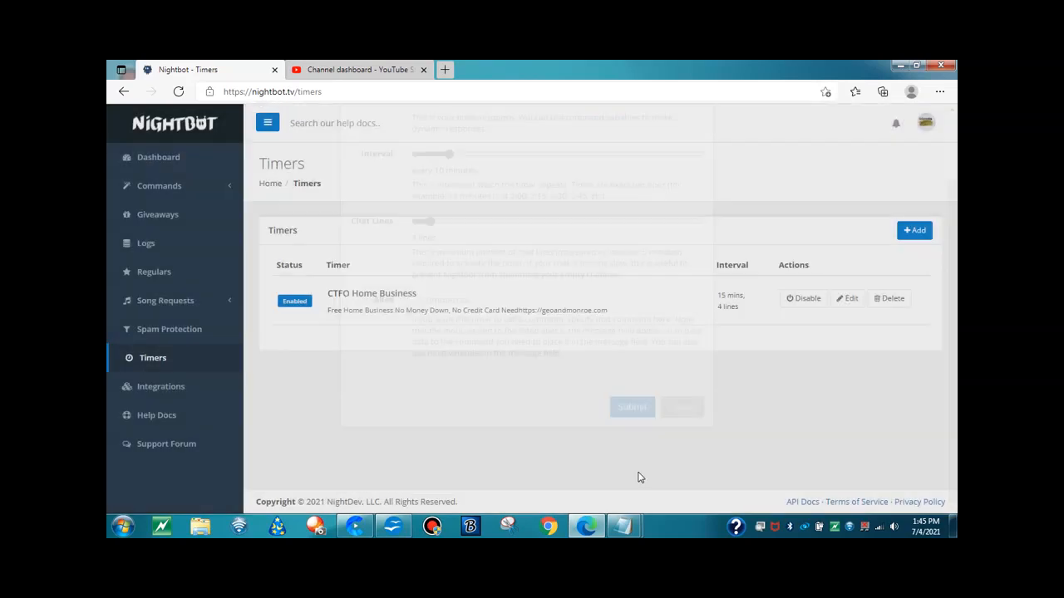